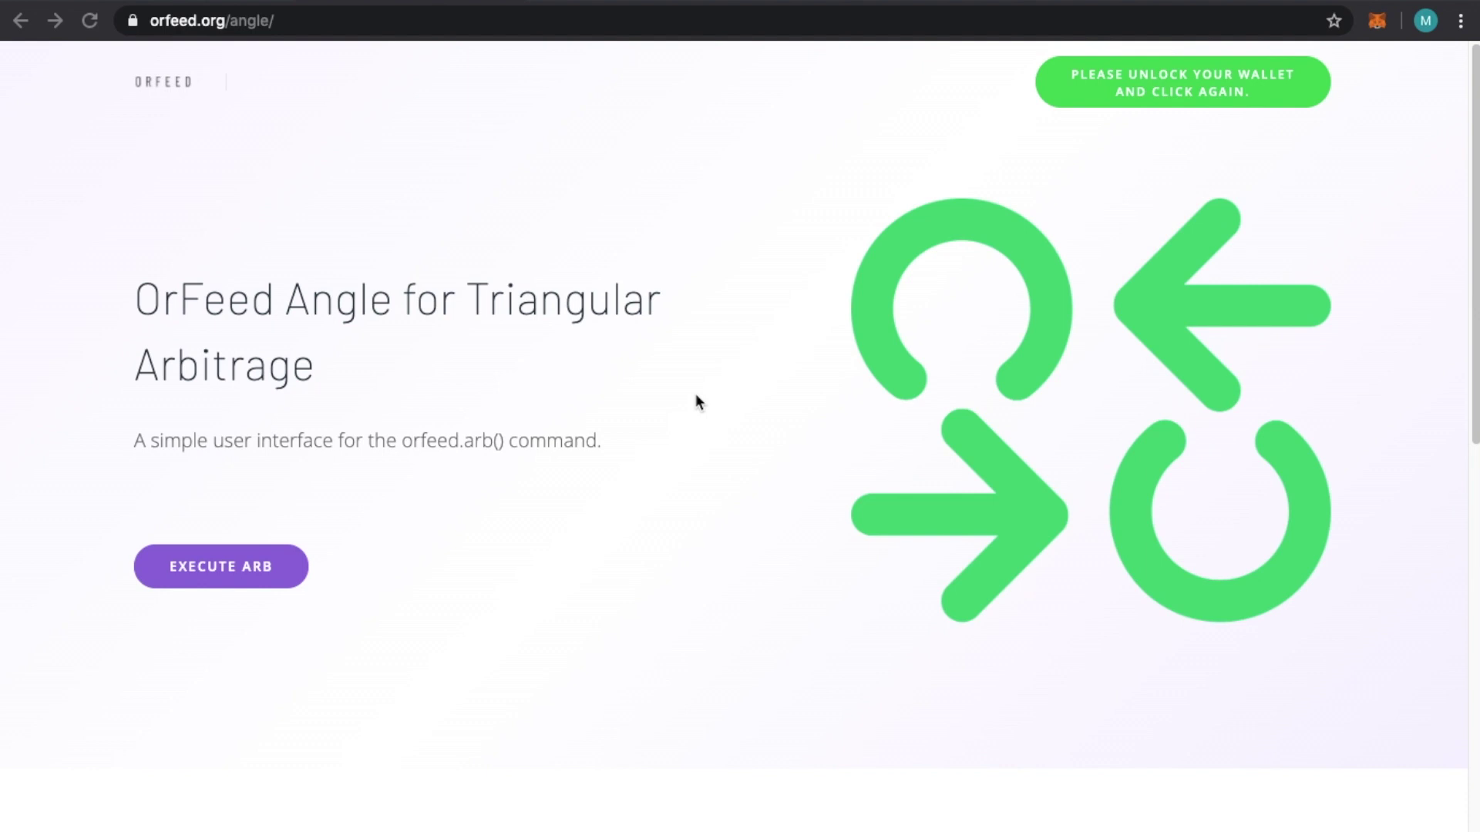
# Step: Scroll down the orfeed.org/angle landing page to view the orfeed.arb() triangular arbitrage interface
pyautogui.scroll(-1, 691, 396)
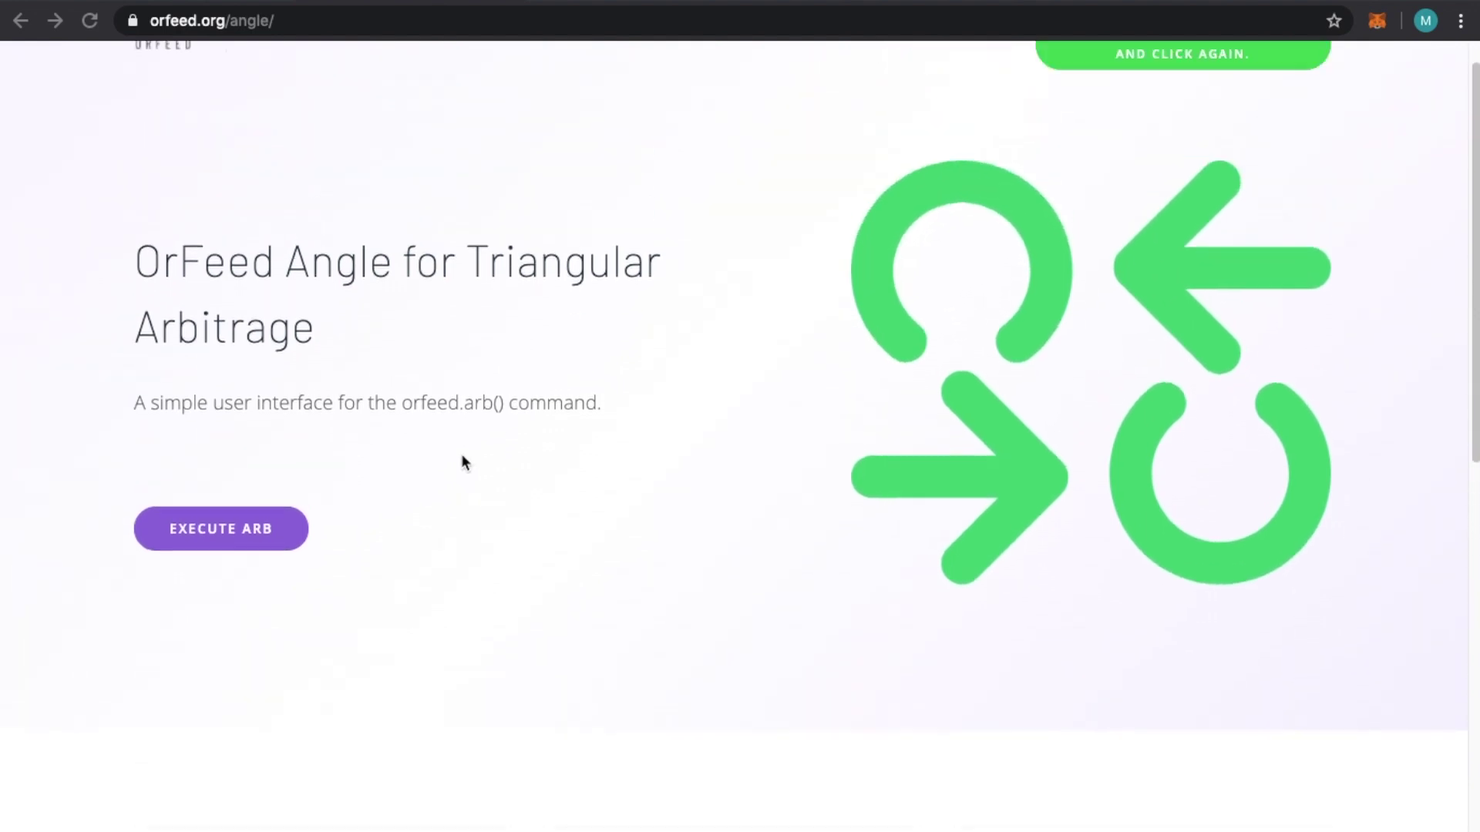
# Step: Go to the three-step arbitrage setup and keep DAI, MKR and USDC as the step 1–3 tokens
pyautogui.click(248, 579)
pyautogui.click(248, 580)
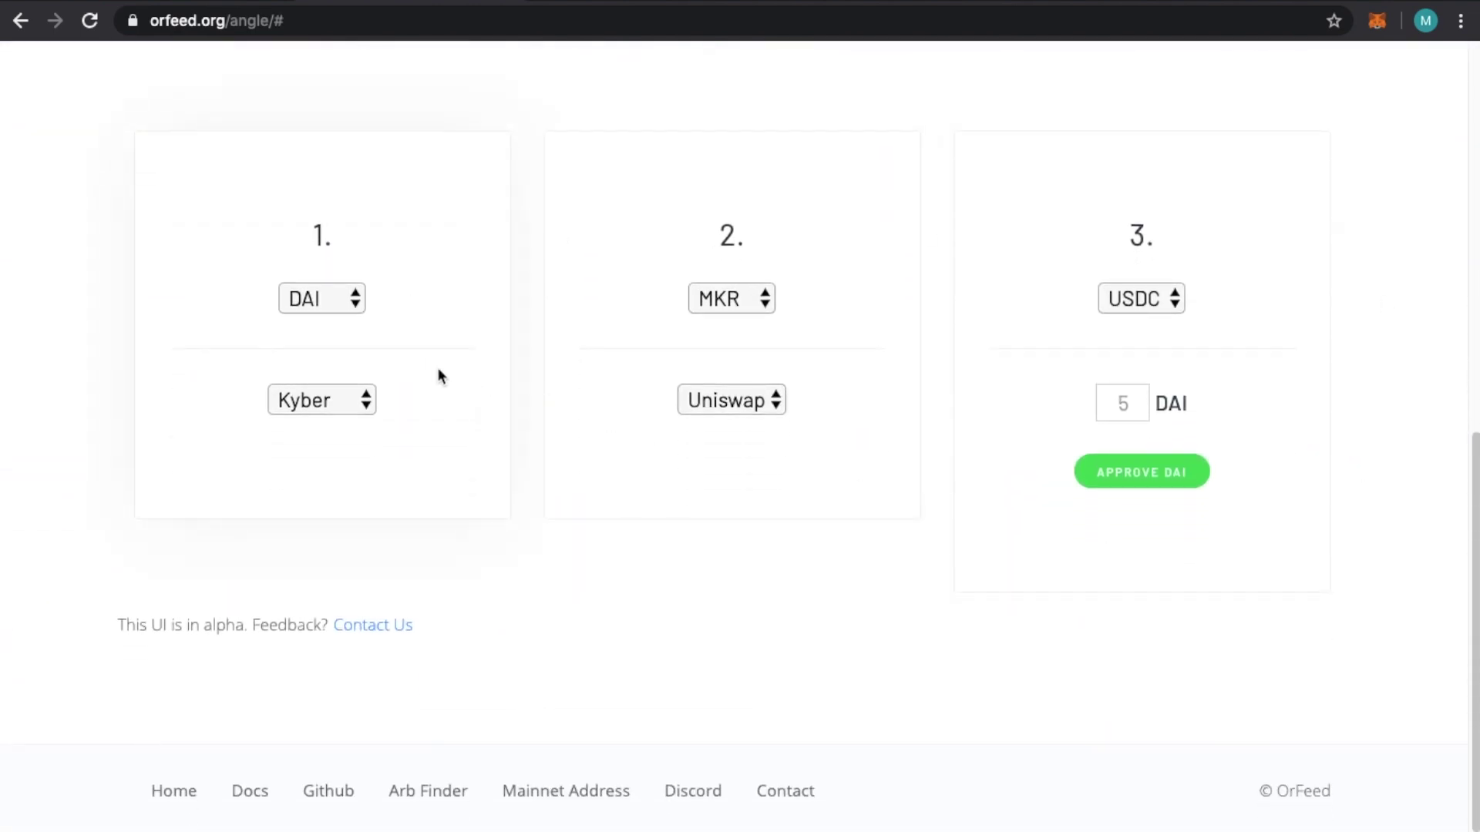
pyautogui.click(321, 299)
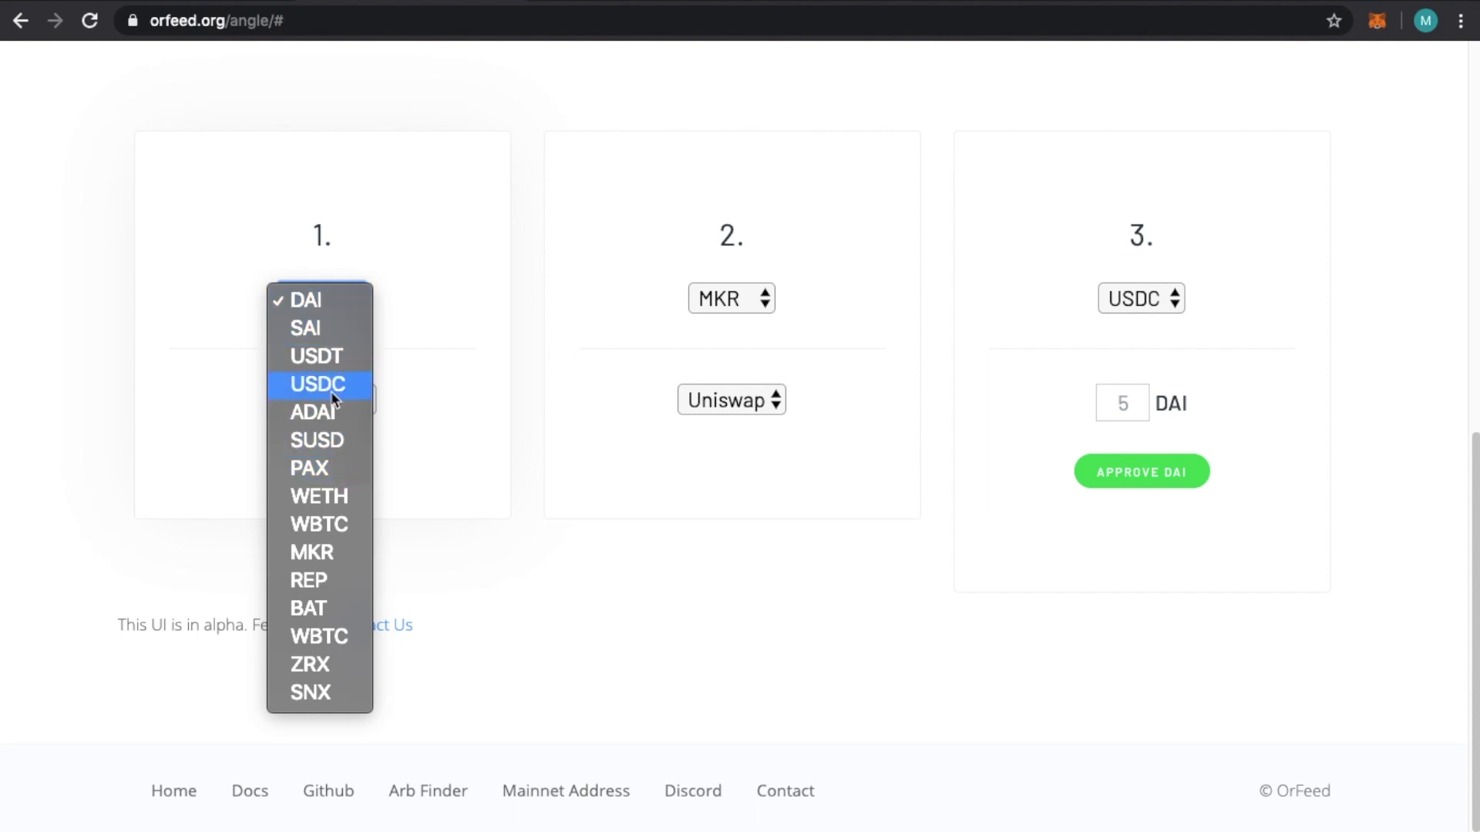
pyautogui.click(321, 298)
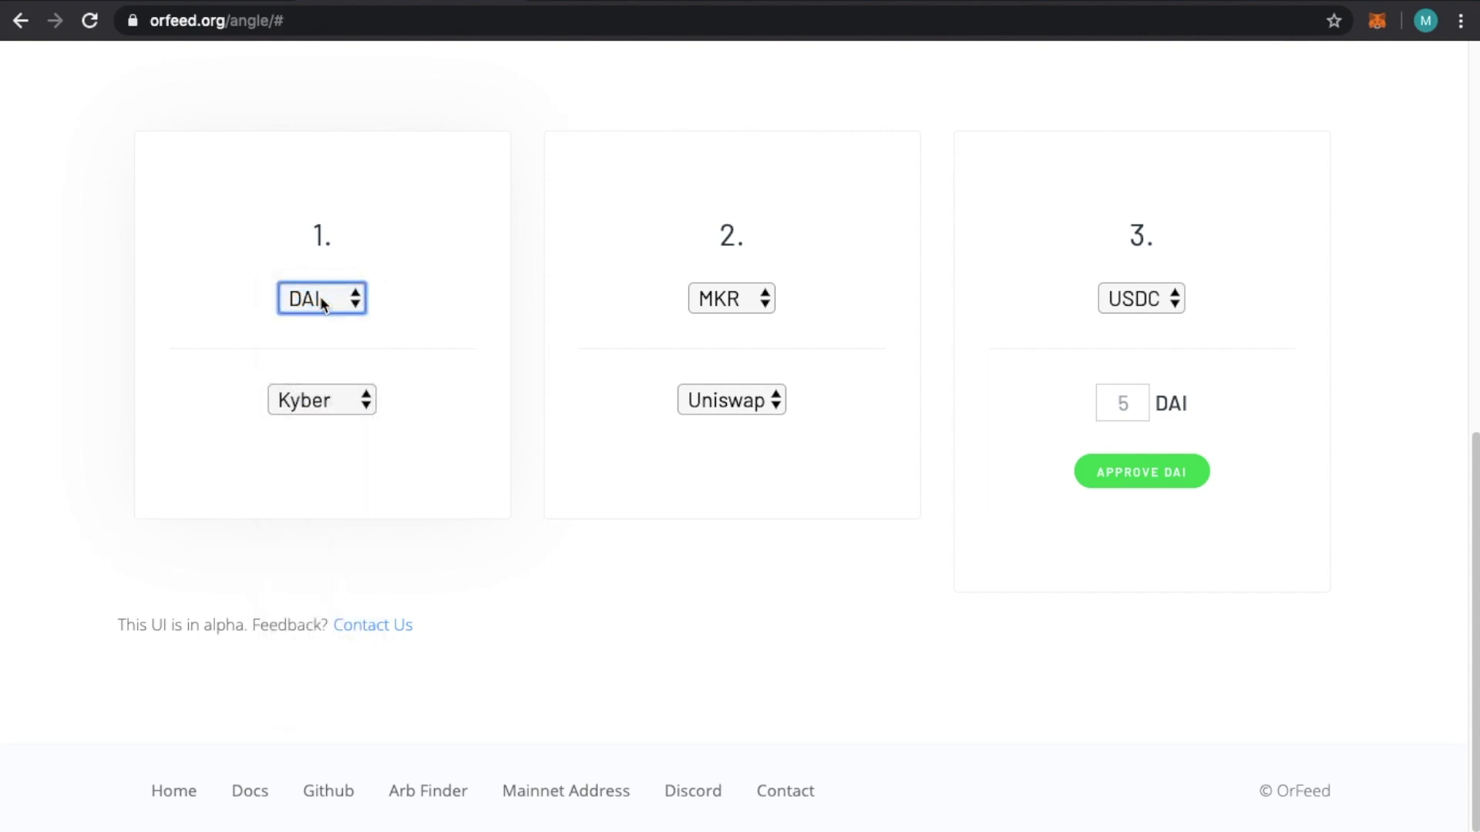
pyautogui.click(766, 299)
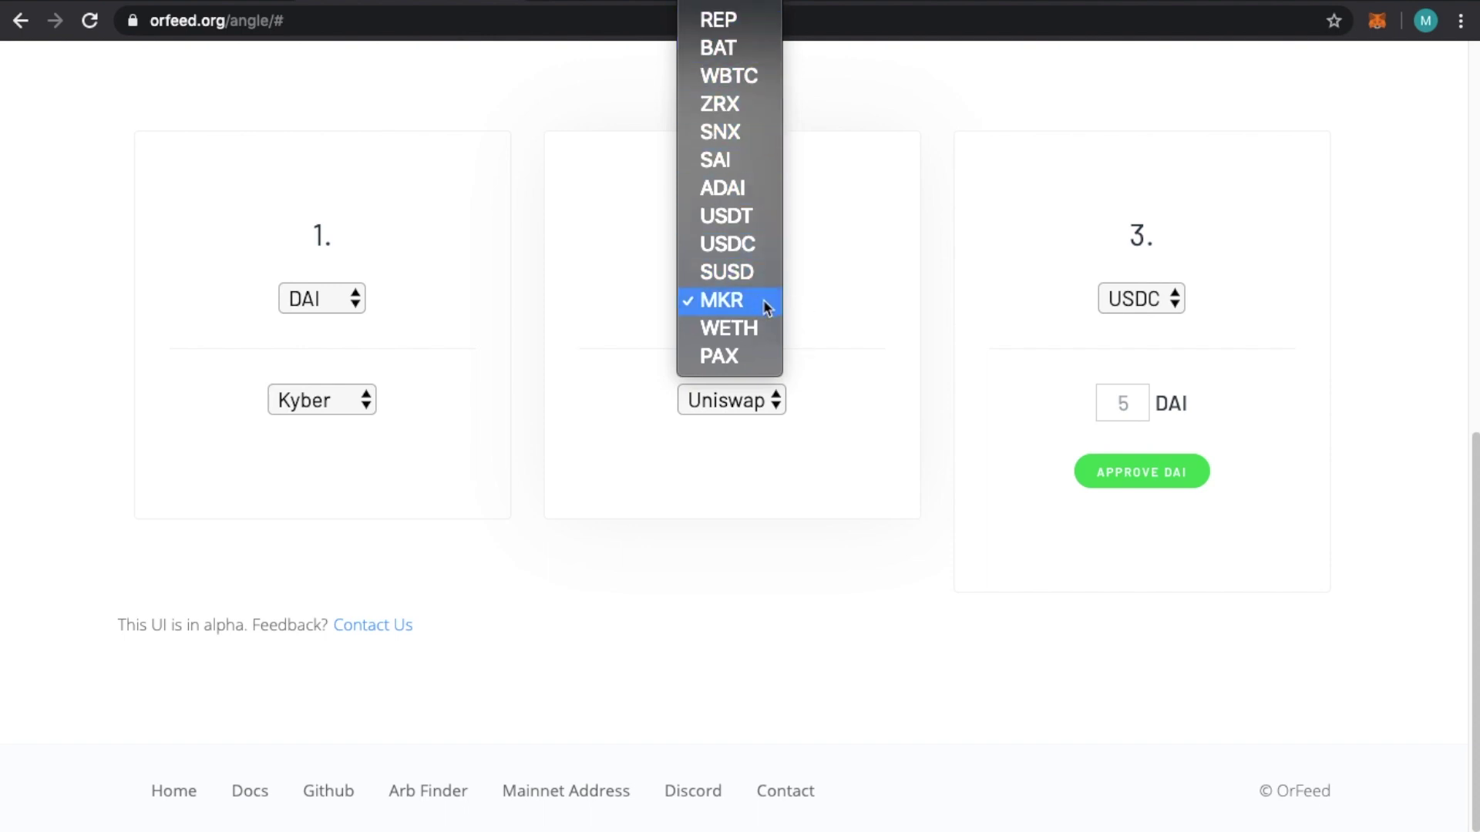
pyautogui.click(763, 300)
pyautogui.click(1167, 300)
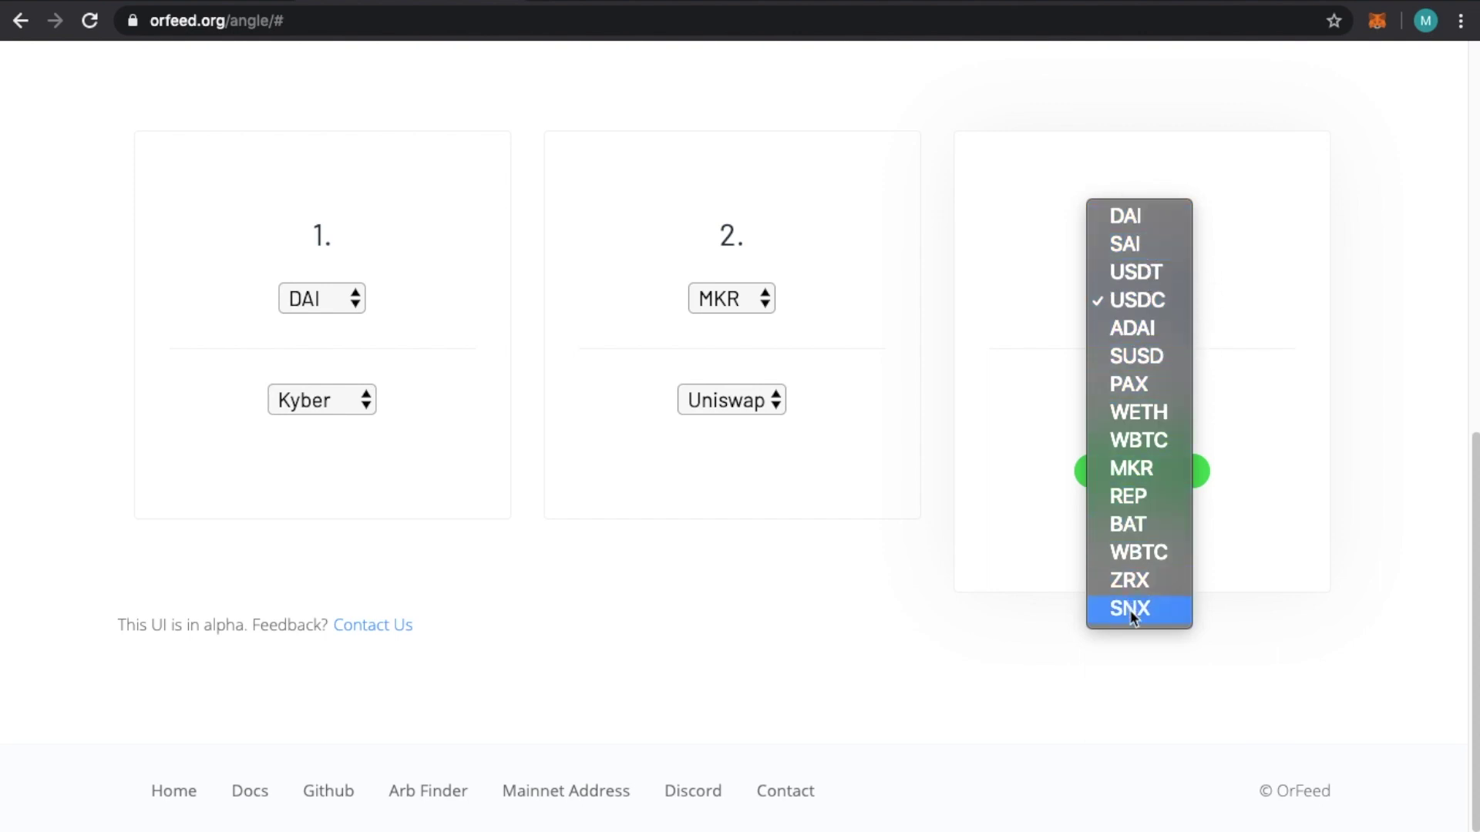
pyautogui.click(961, 407)
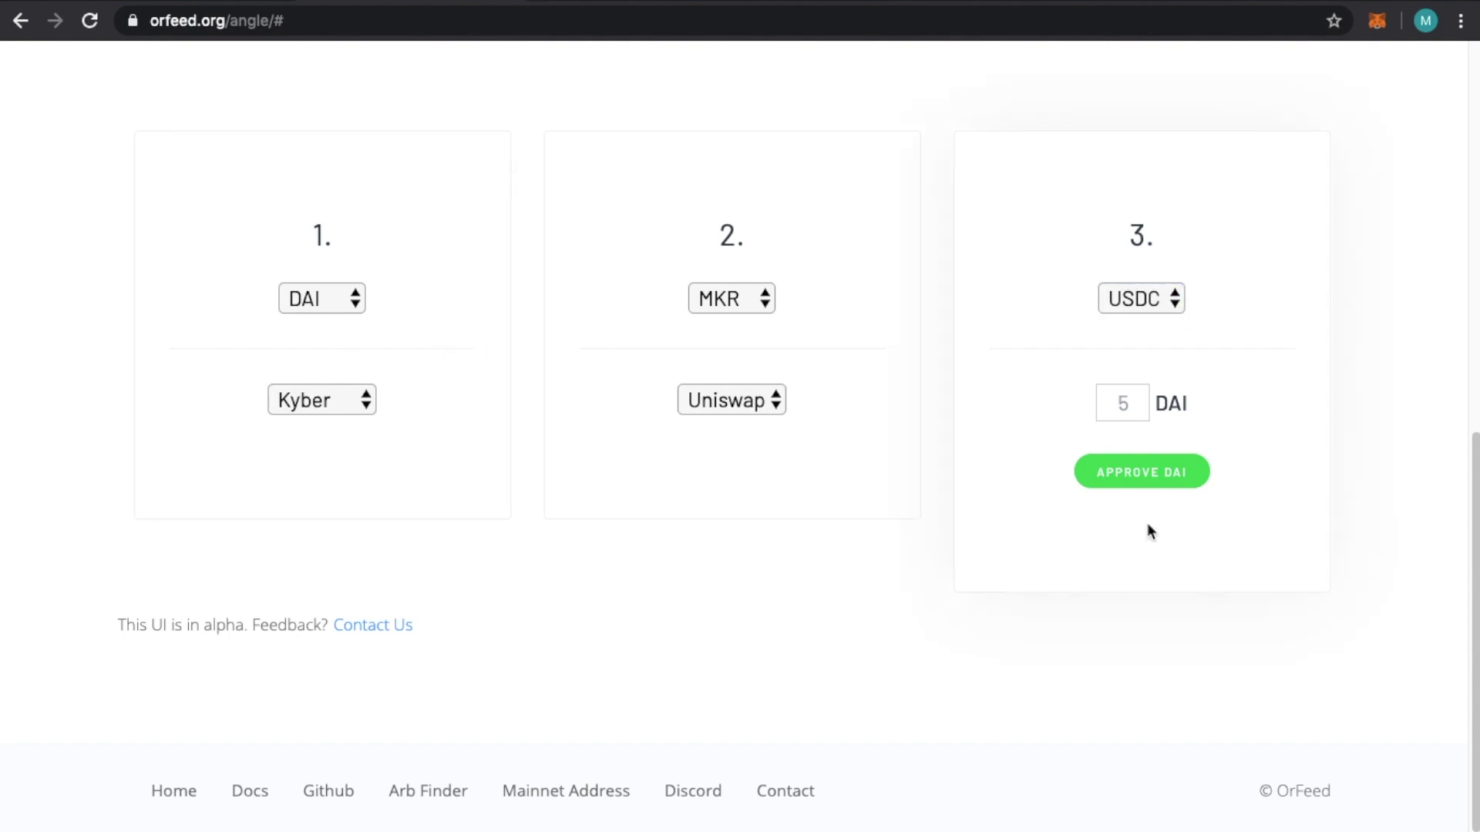
# Step: Approve DAI for the arbitrage and connect the MetaMask account to OrFeed Angle
pyautogui.click(1202, 474)
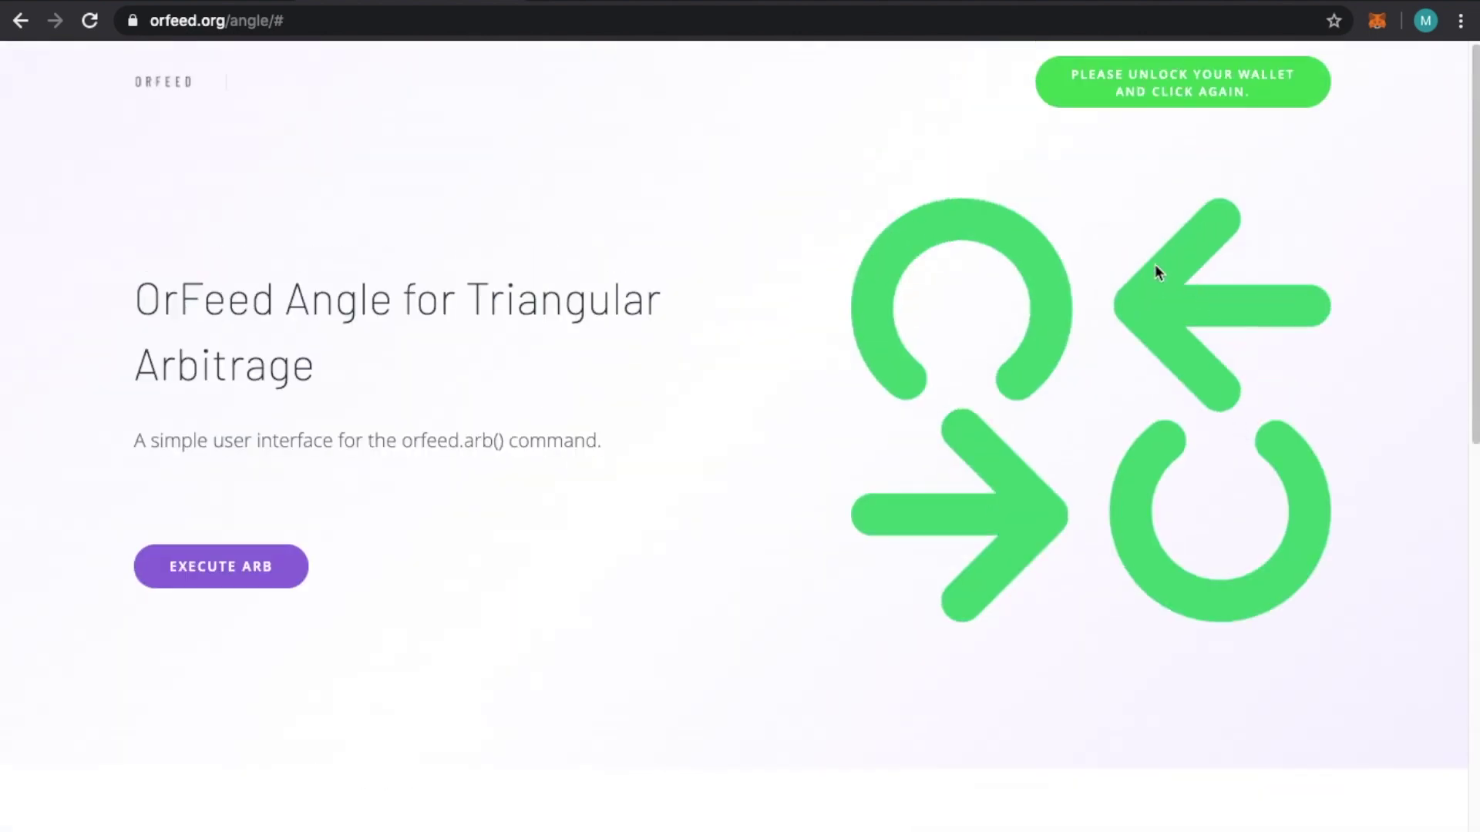
pyautogui.click(1224, 89)
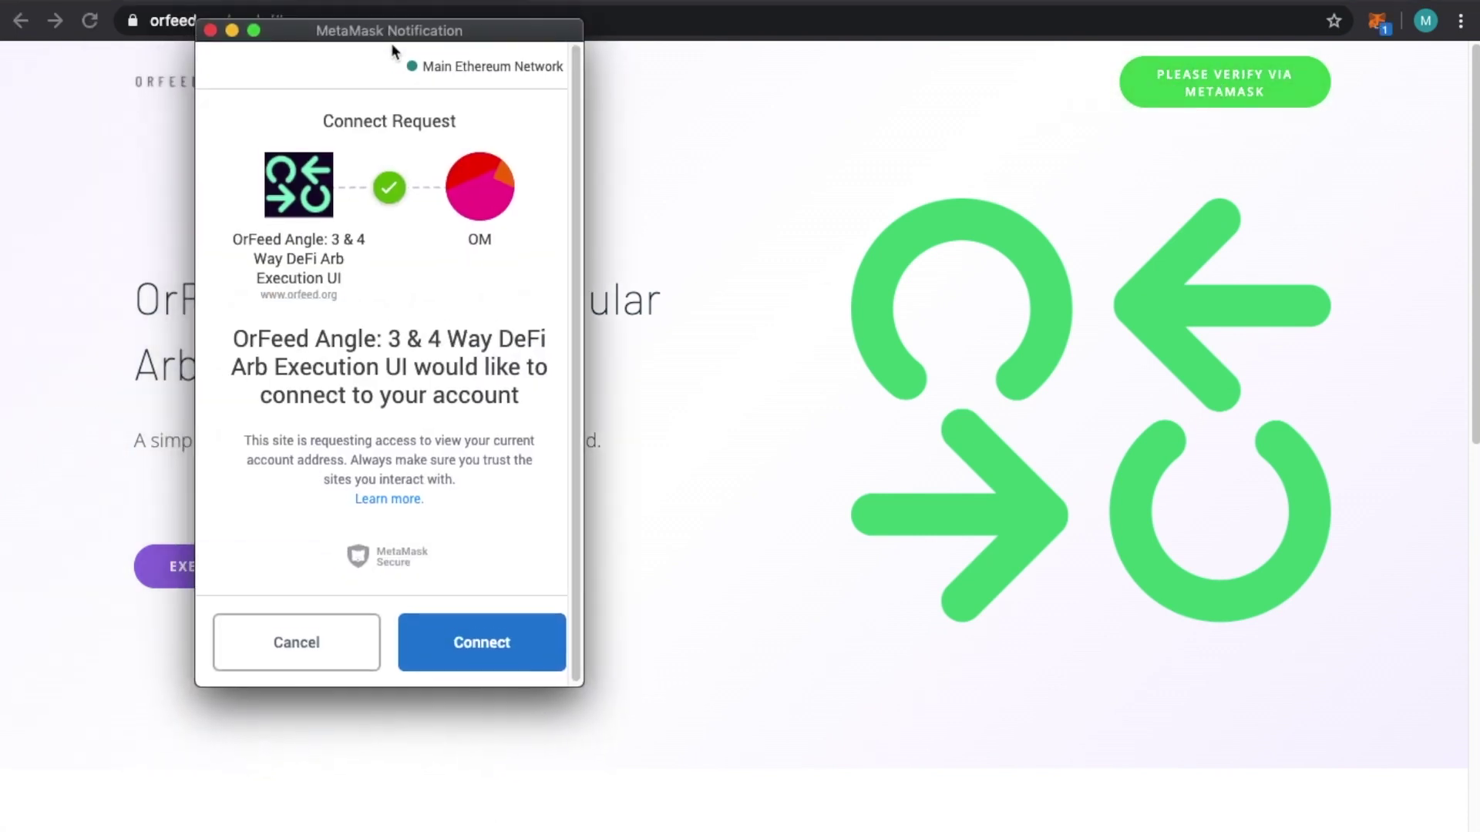
pyautogui.moveTo(391, 43); pyautogui.dragTo(248, 67)
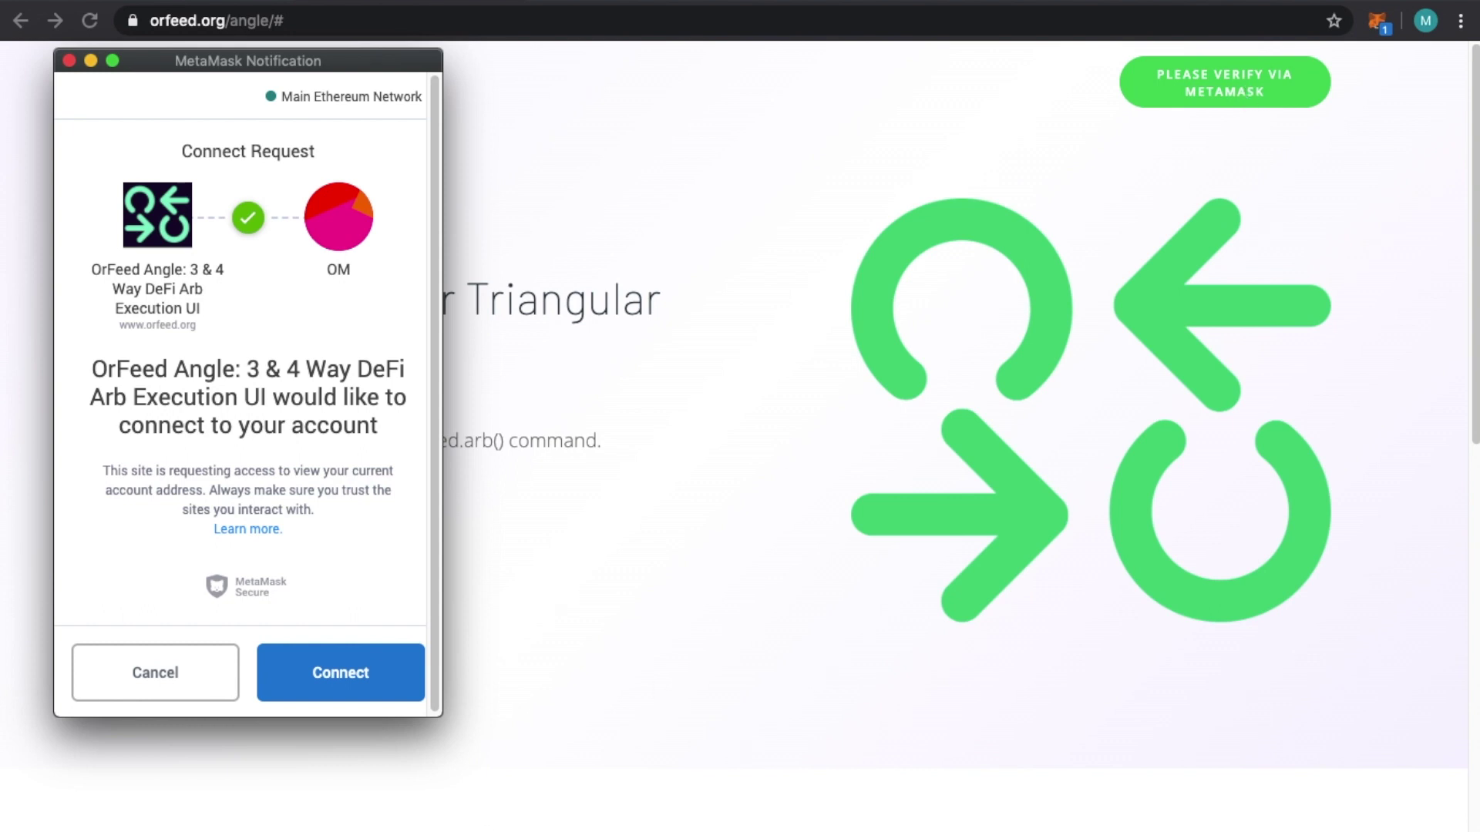
pyautogui.click(367, 692)
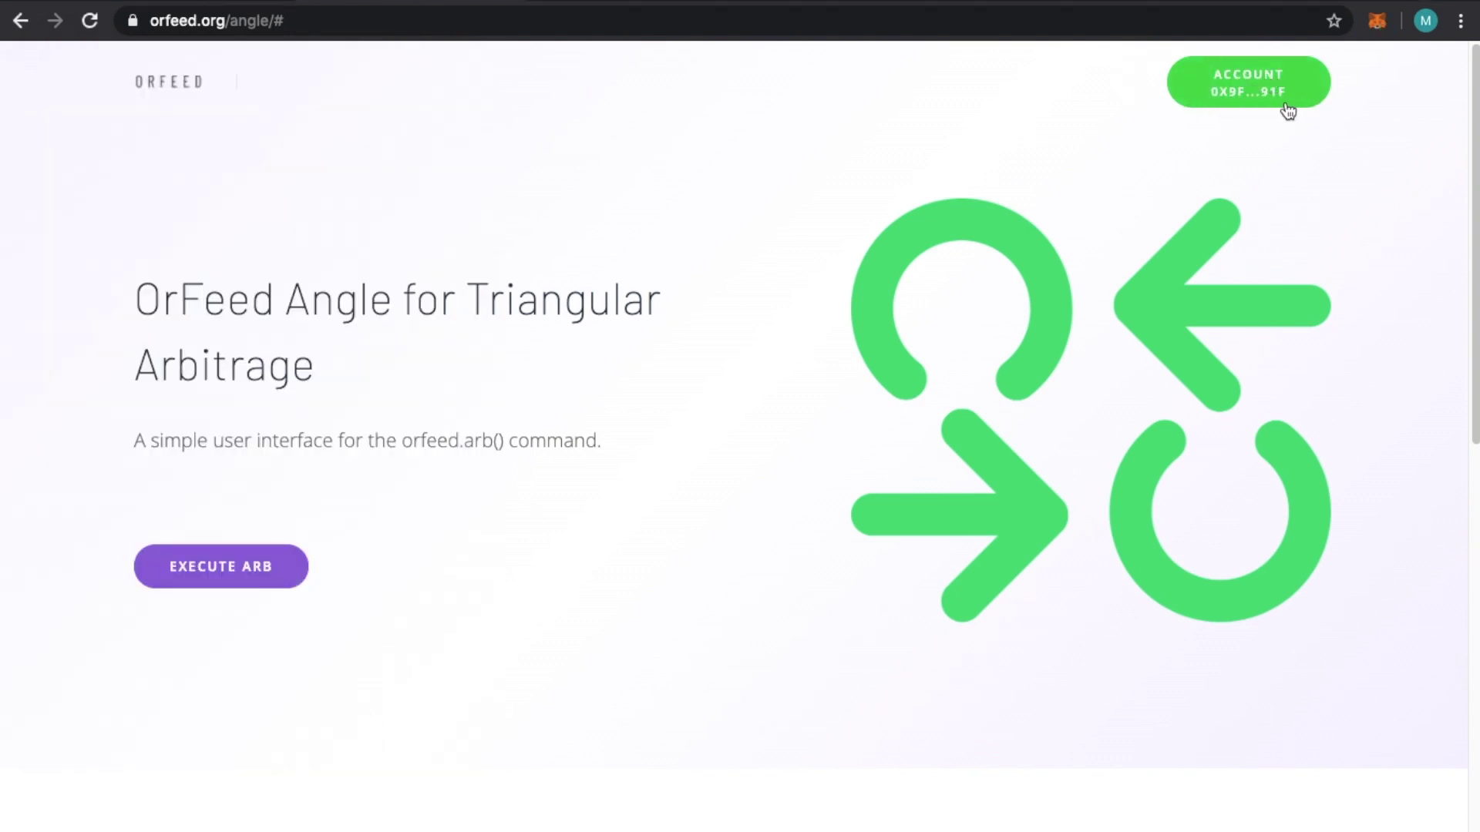
pyautogui.scroll(-10, 1159, 433)
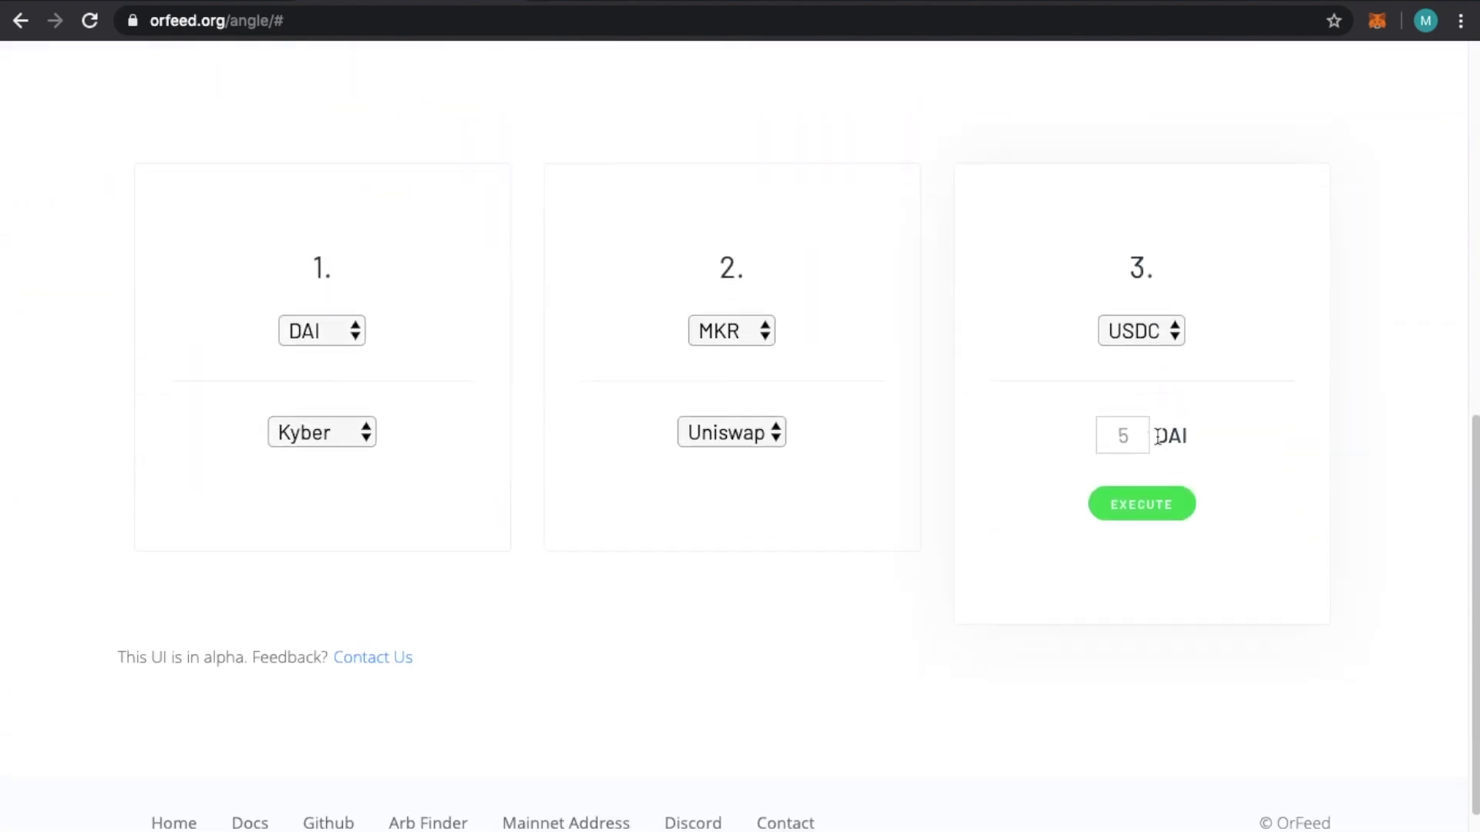
# Step: Change the step 1 token from DAI to USDC, then switch to the DeFi Arb Finder tab
pyautogui.scroll(3, 257, 370)
pyautogui.scroll(-3, 282, 464)
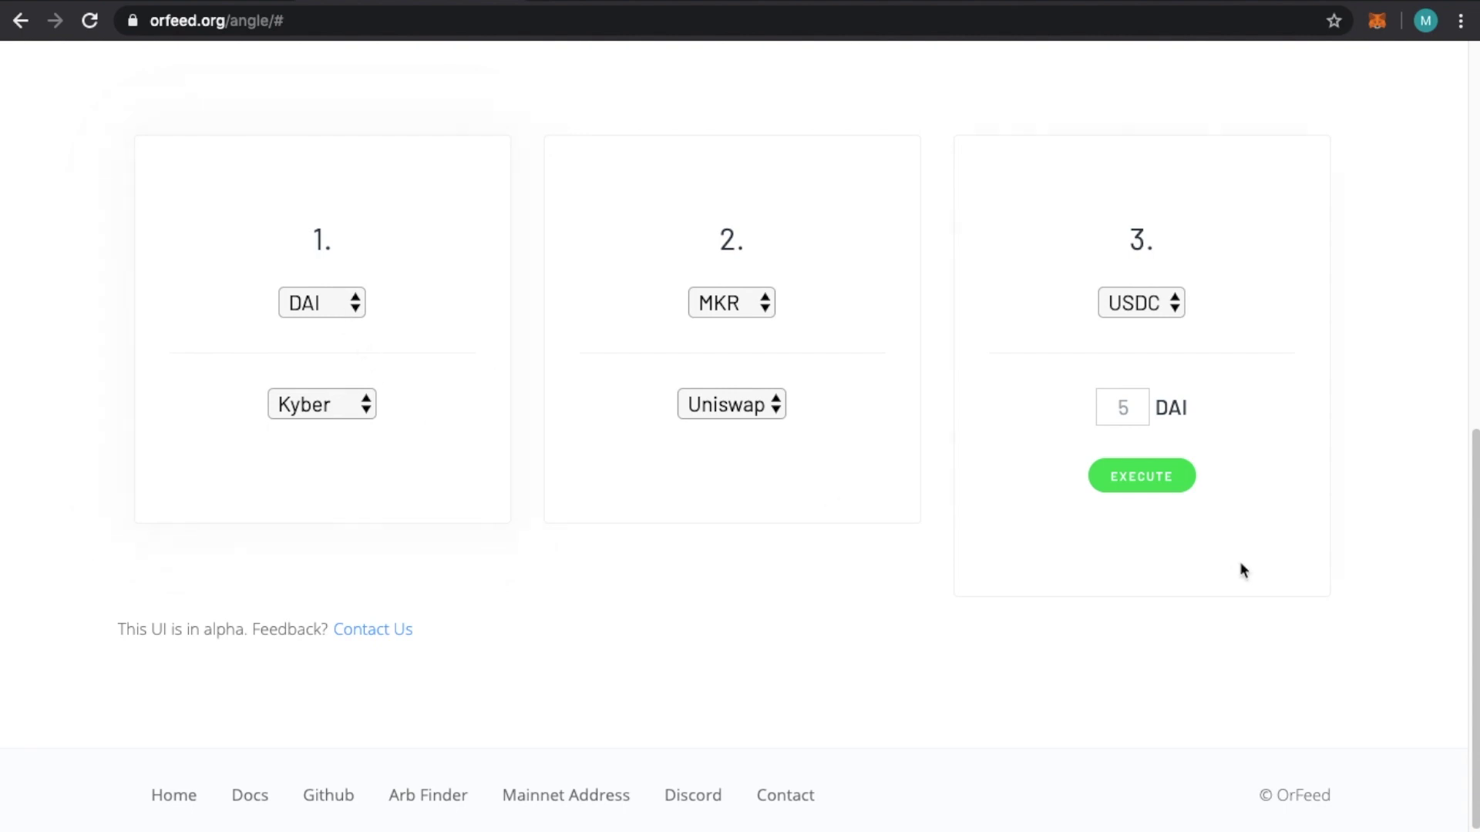
pyautogui.click(1122, 415)
pyautogui.click(345, 306)
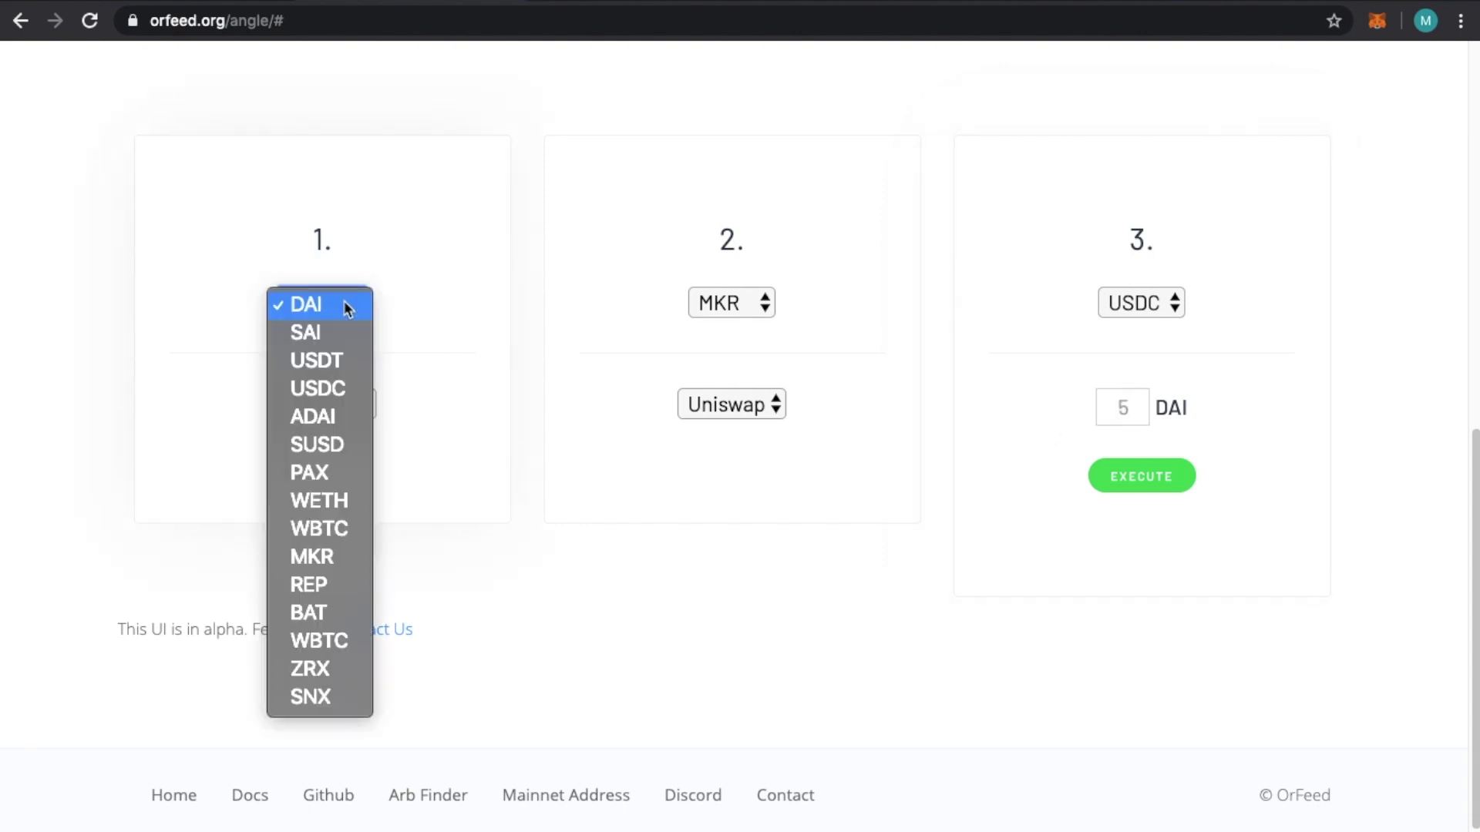
pyautogui.click(332, 388)
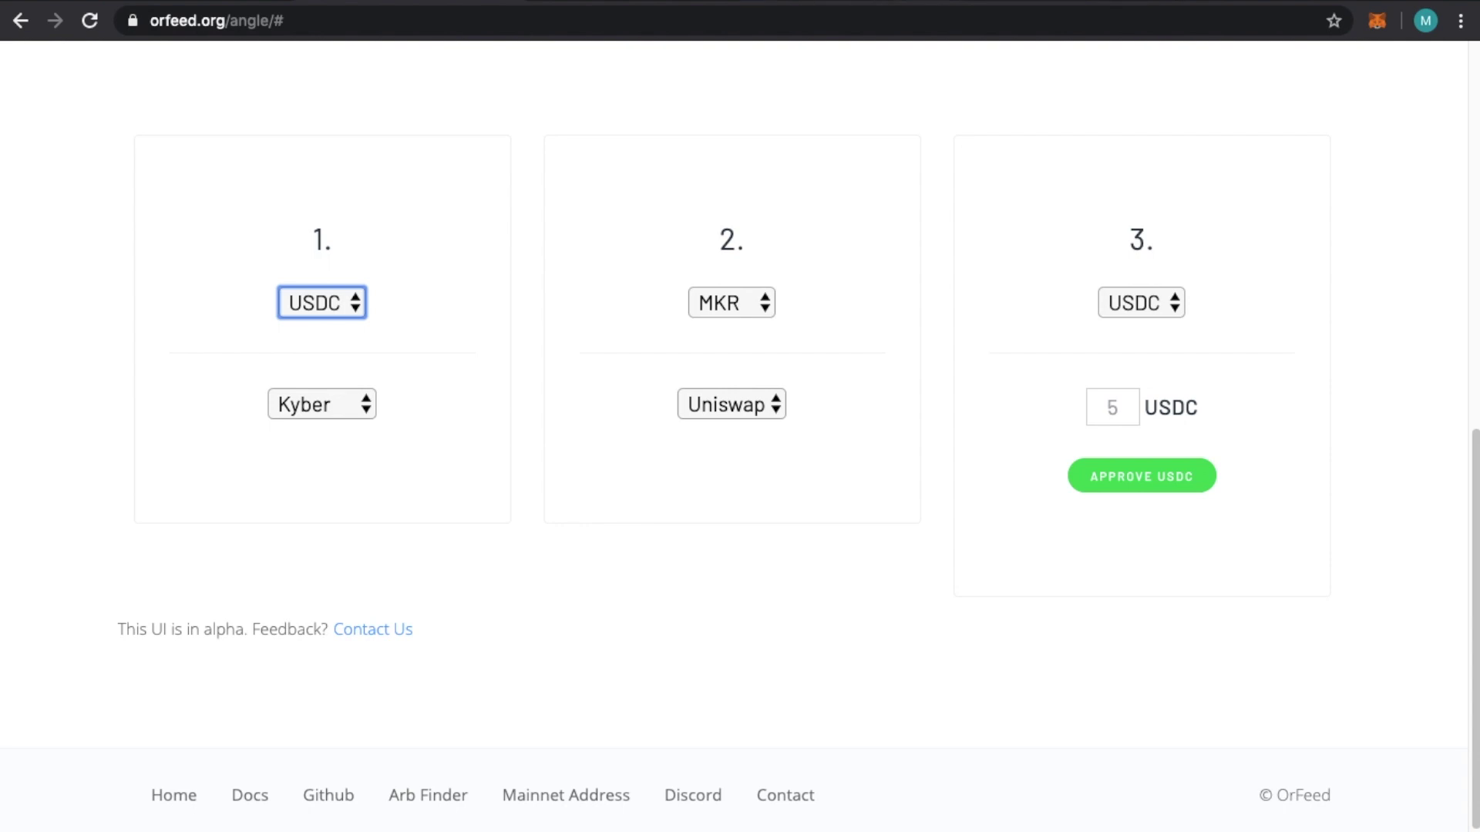
pyautogui.hotkey('ctrl', 'Tab')
pyautogui.scroll(-15, 752, 503)
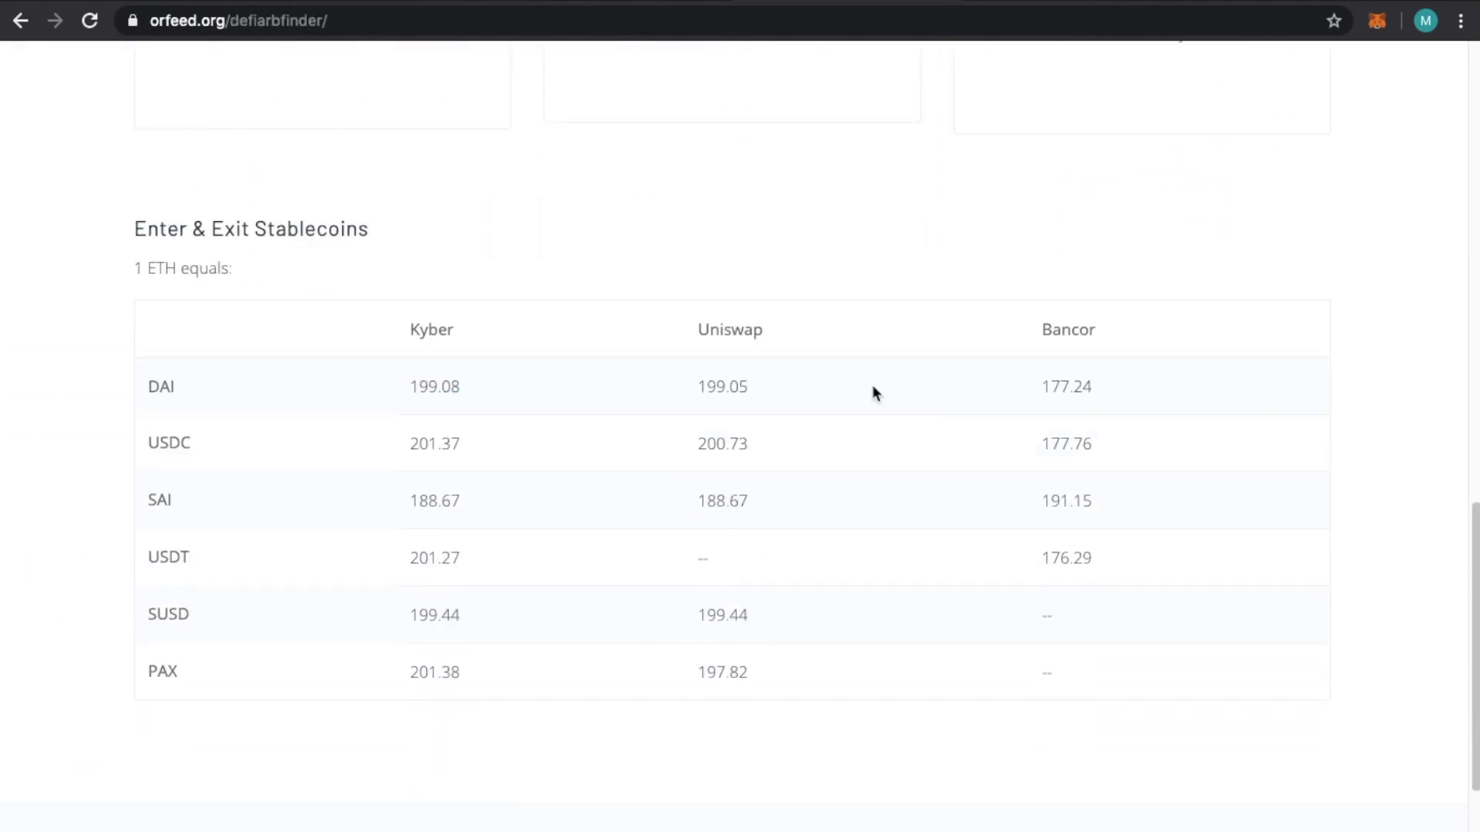
# Step: Highlight DAI's Kyber rate 199.08 and Uniswap rate 199.05, then return to OrFeed Angle
pyautogui.moveTo(419, 383); pyautogui.dragTo(511, 382)
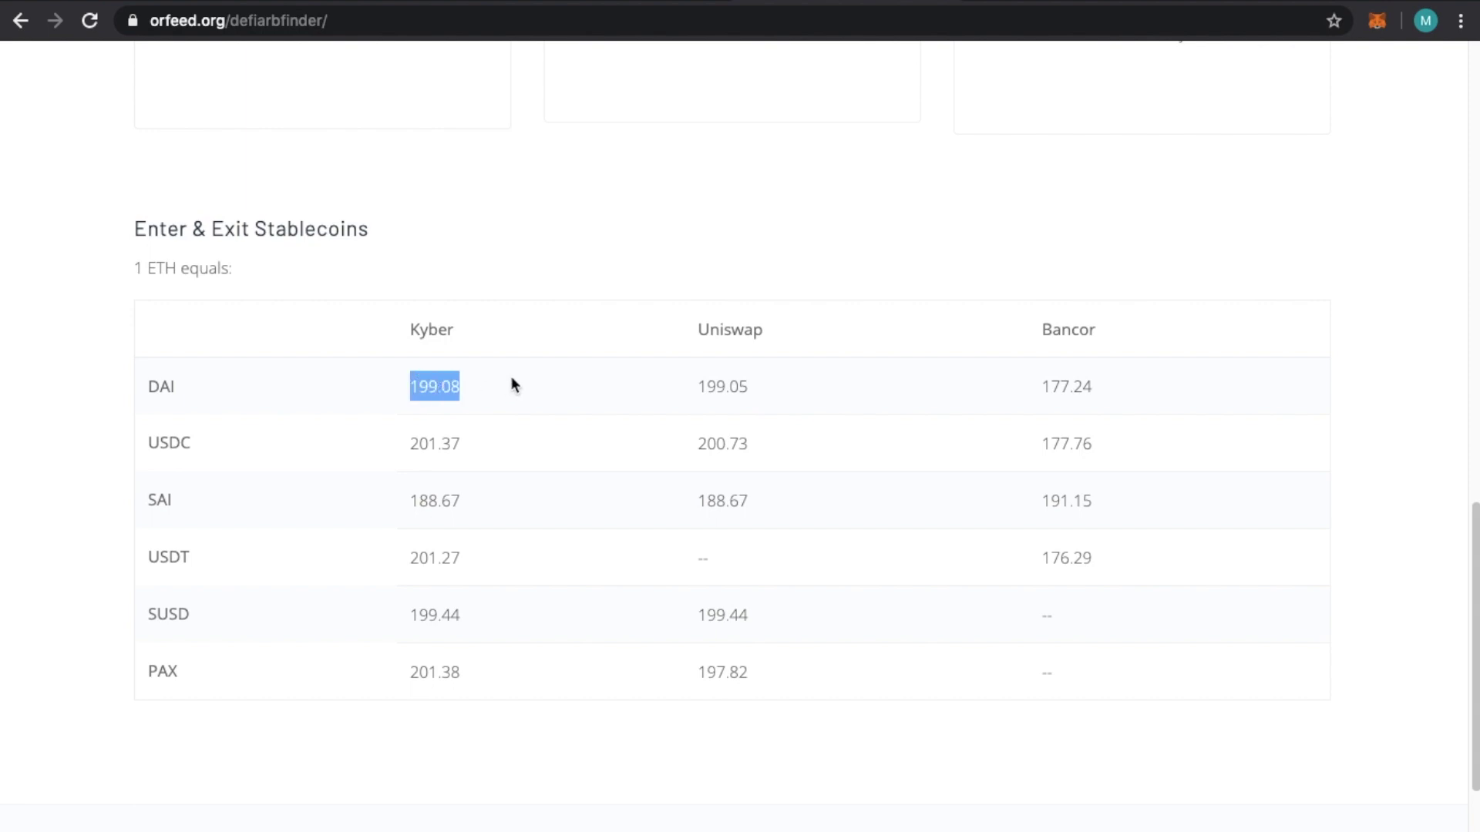
pyautogui.moveTo(697, 387); pyautogui.dragTo(772, 391)
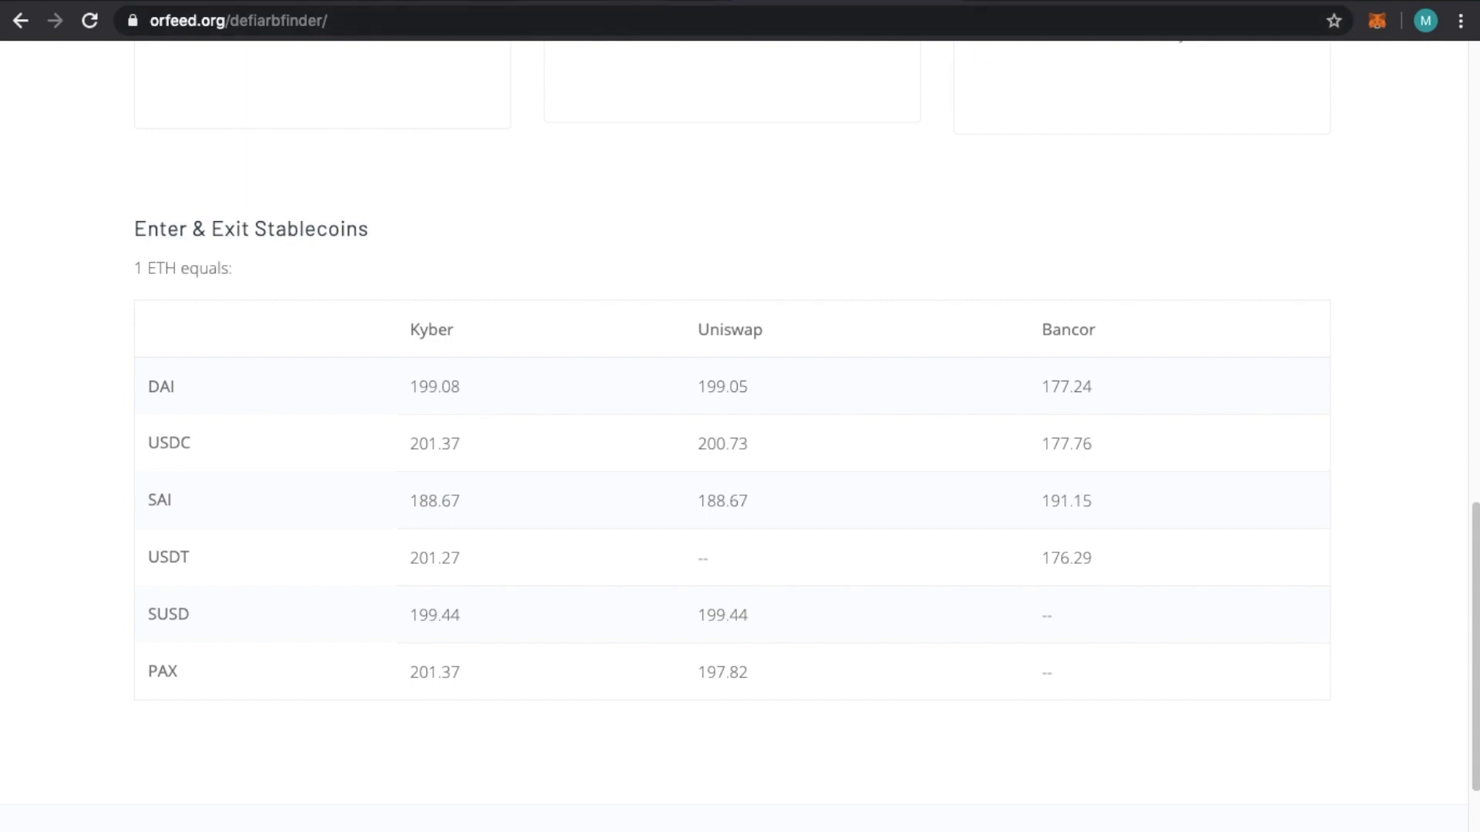
pyautogui.click(409, 4)
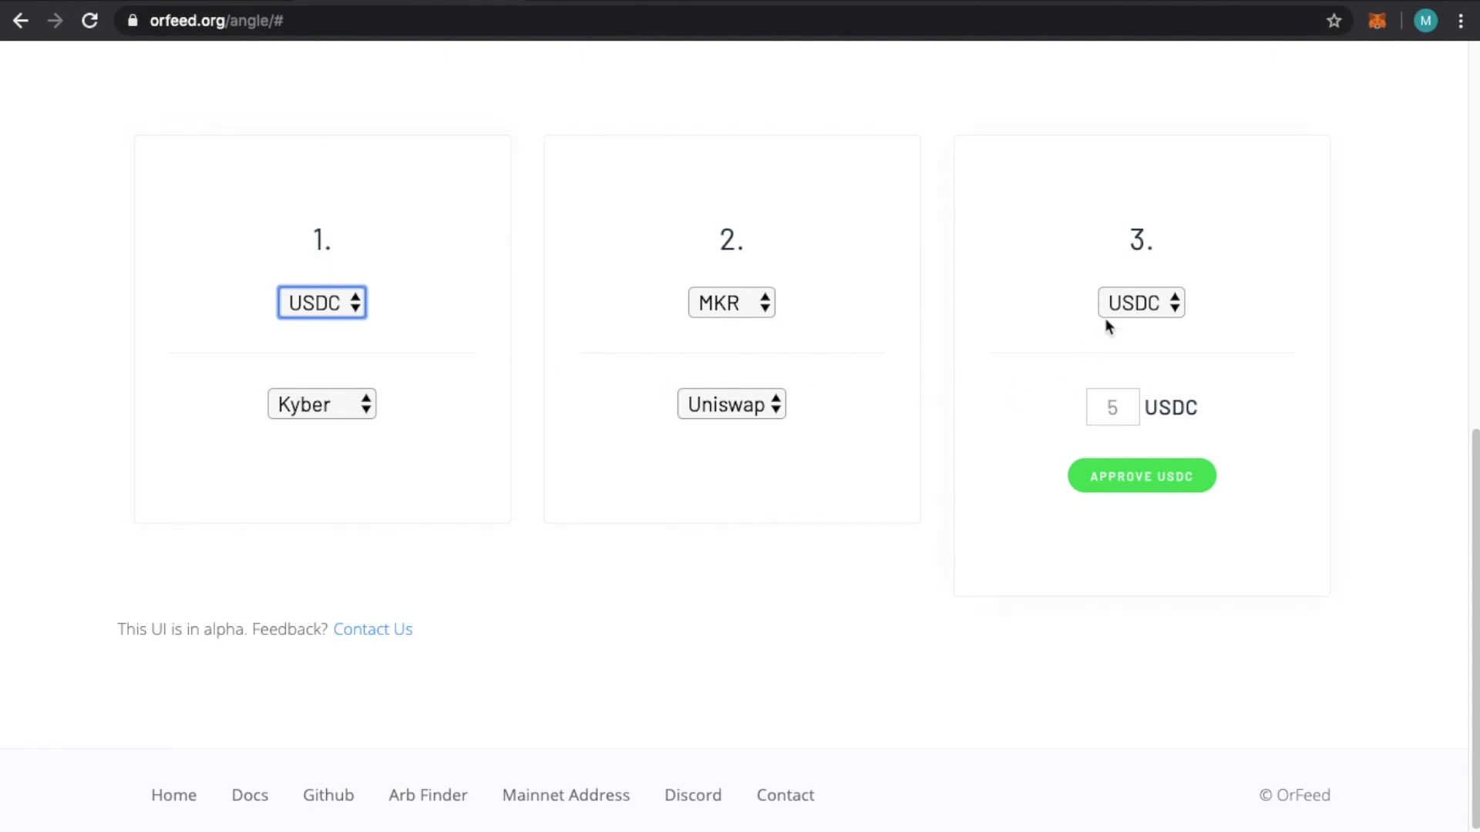
# Step: Leave the step 3 token unchanged and request MetaMask approval to spend USDC
pyautogui.click(1139, 304)
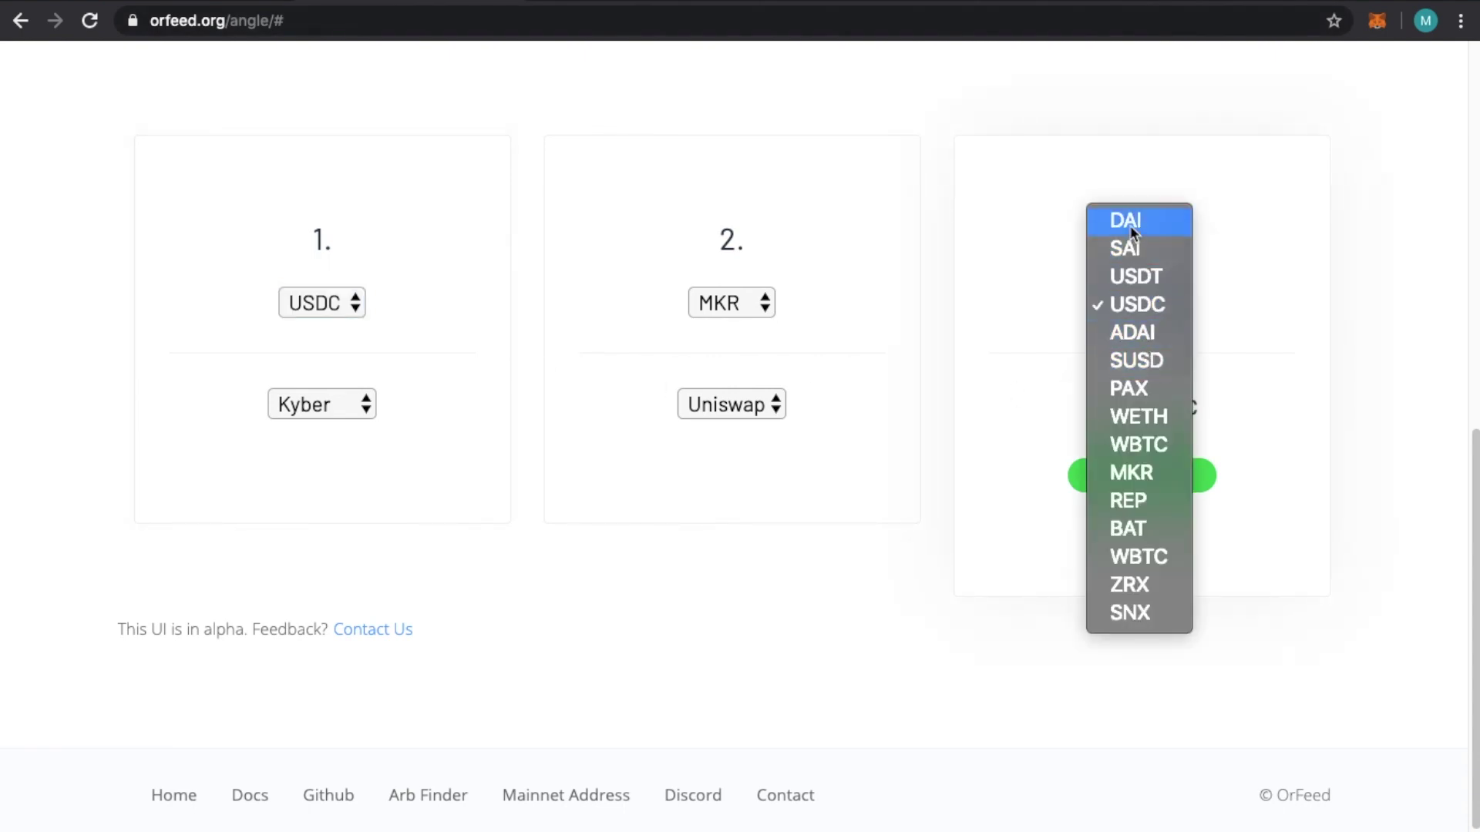
pyautogui.press('Escape')
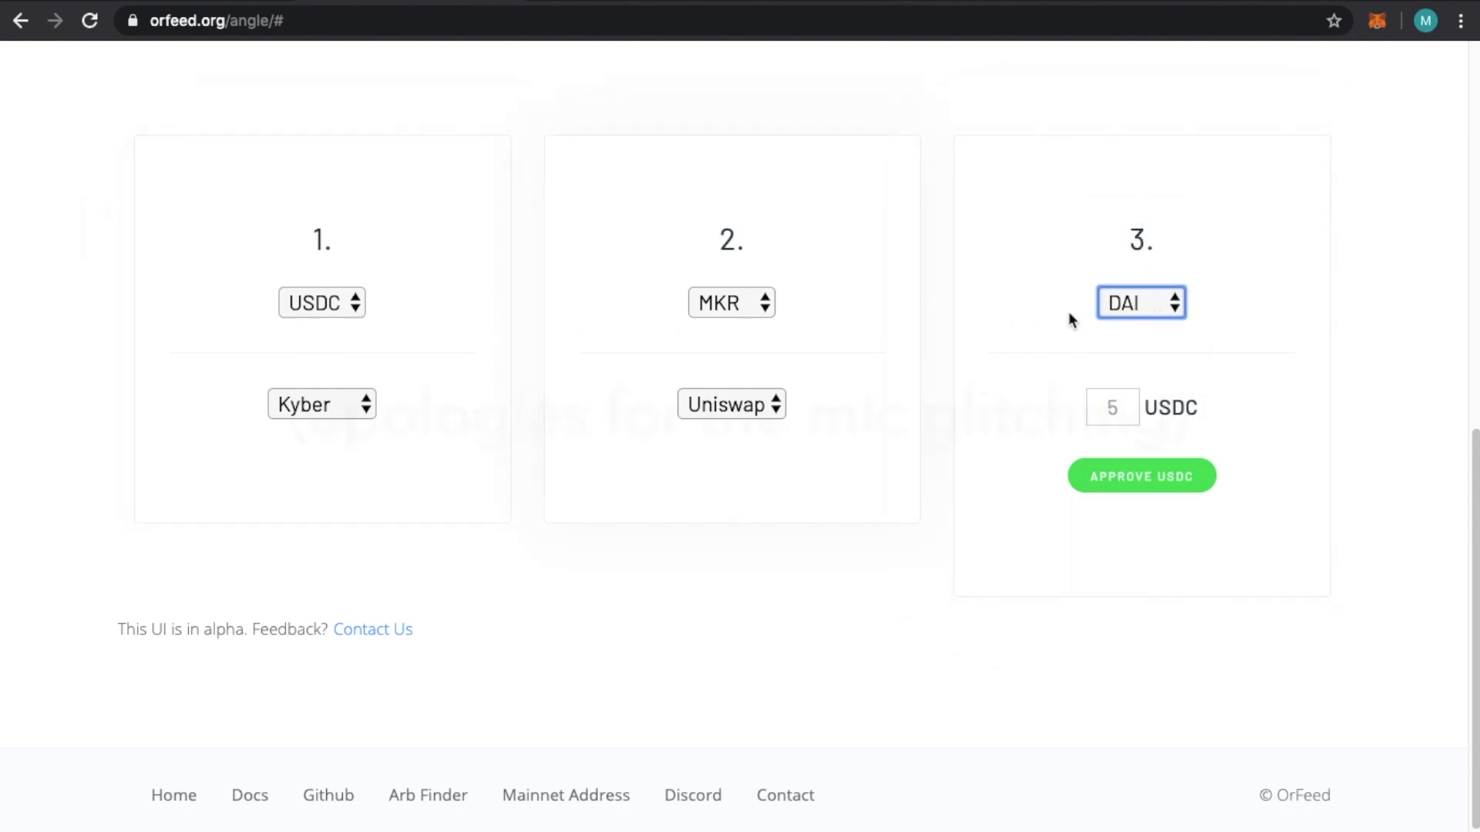
pyautogui.click(1171, 478)
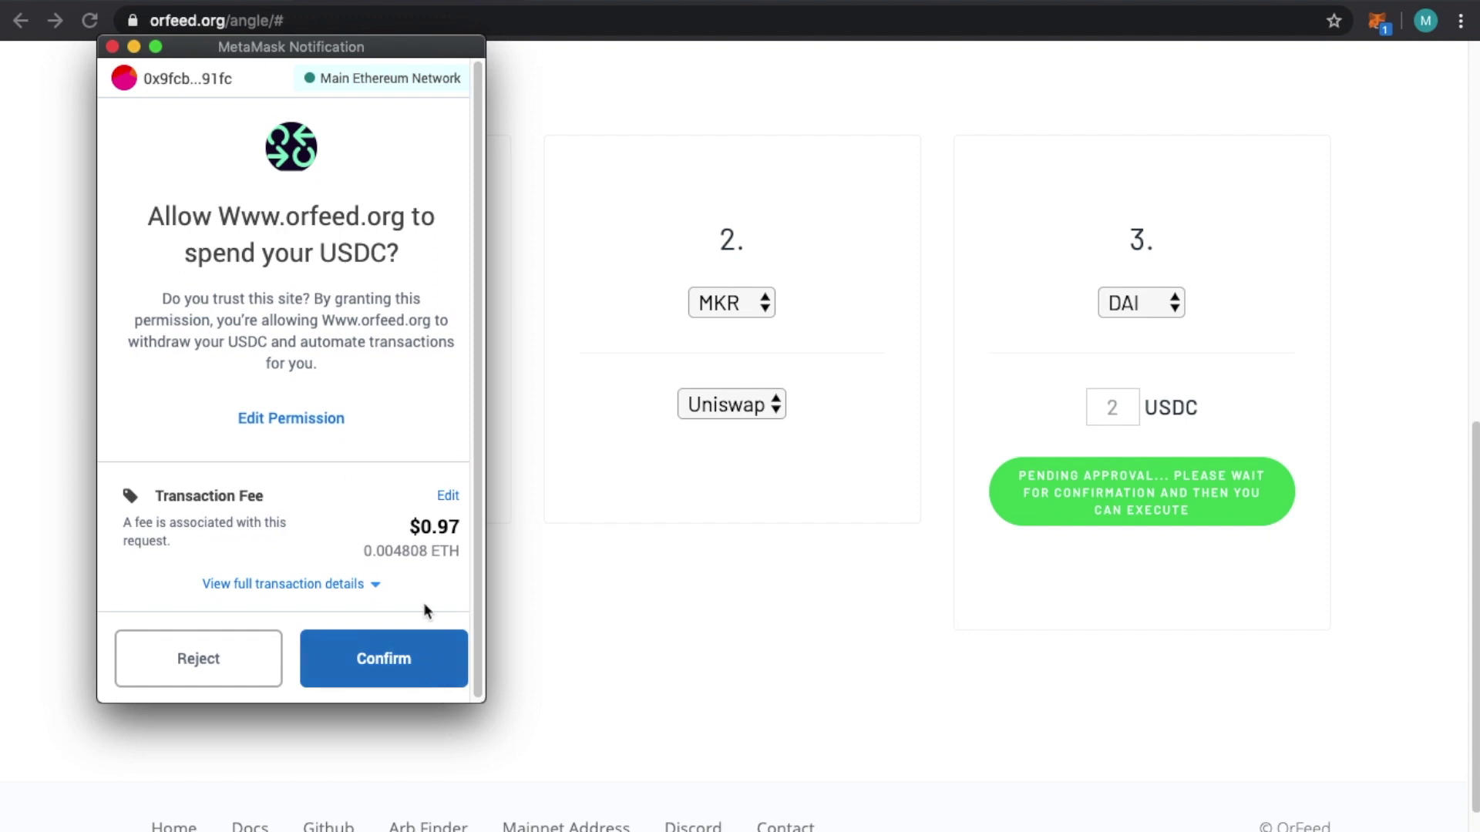
# Step: Adjust the gas fee, confirm the USDC approval, and expand the pending Approve transaction's details
pyautogui.click(448, 496)
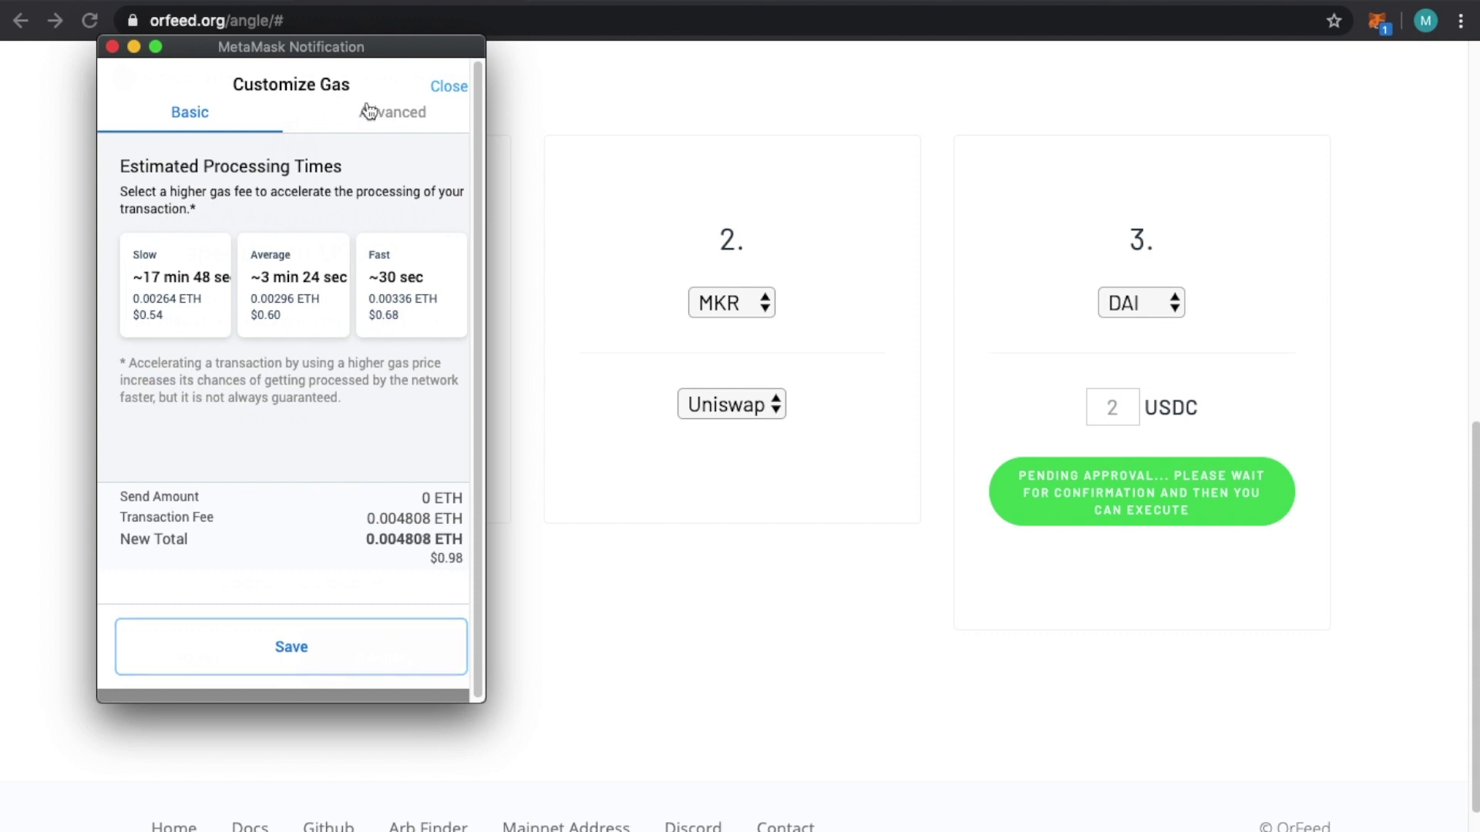
pyautogui.click(296, 645)
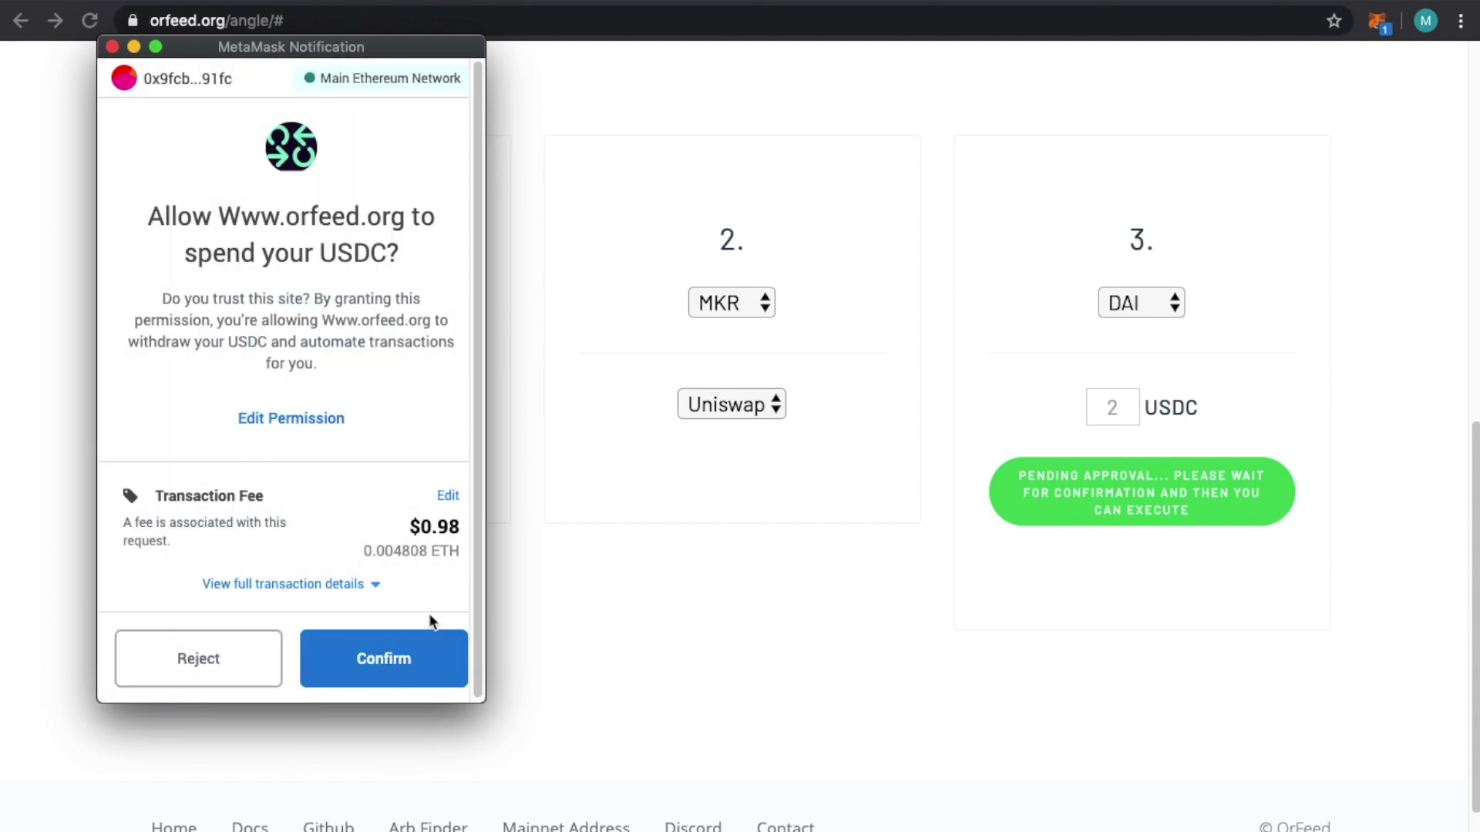
pyautogui.click(404, 667)
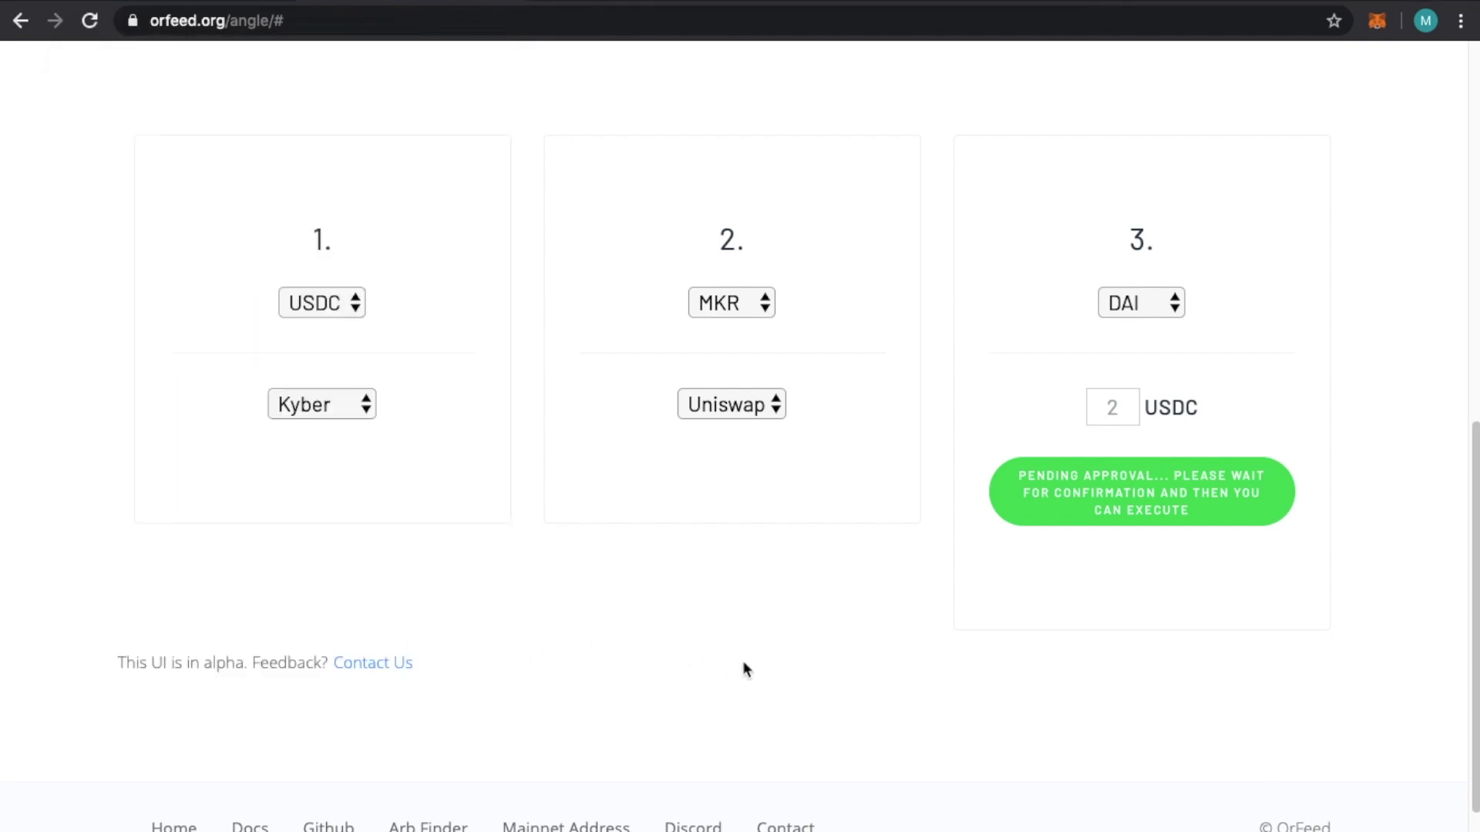
pyautogui.click(1379, 25)
pyautogui.click(1245, 532)
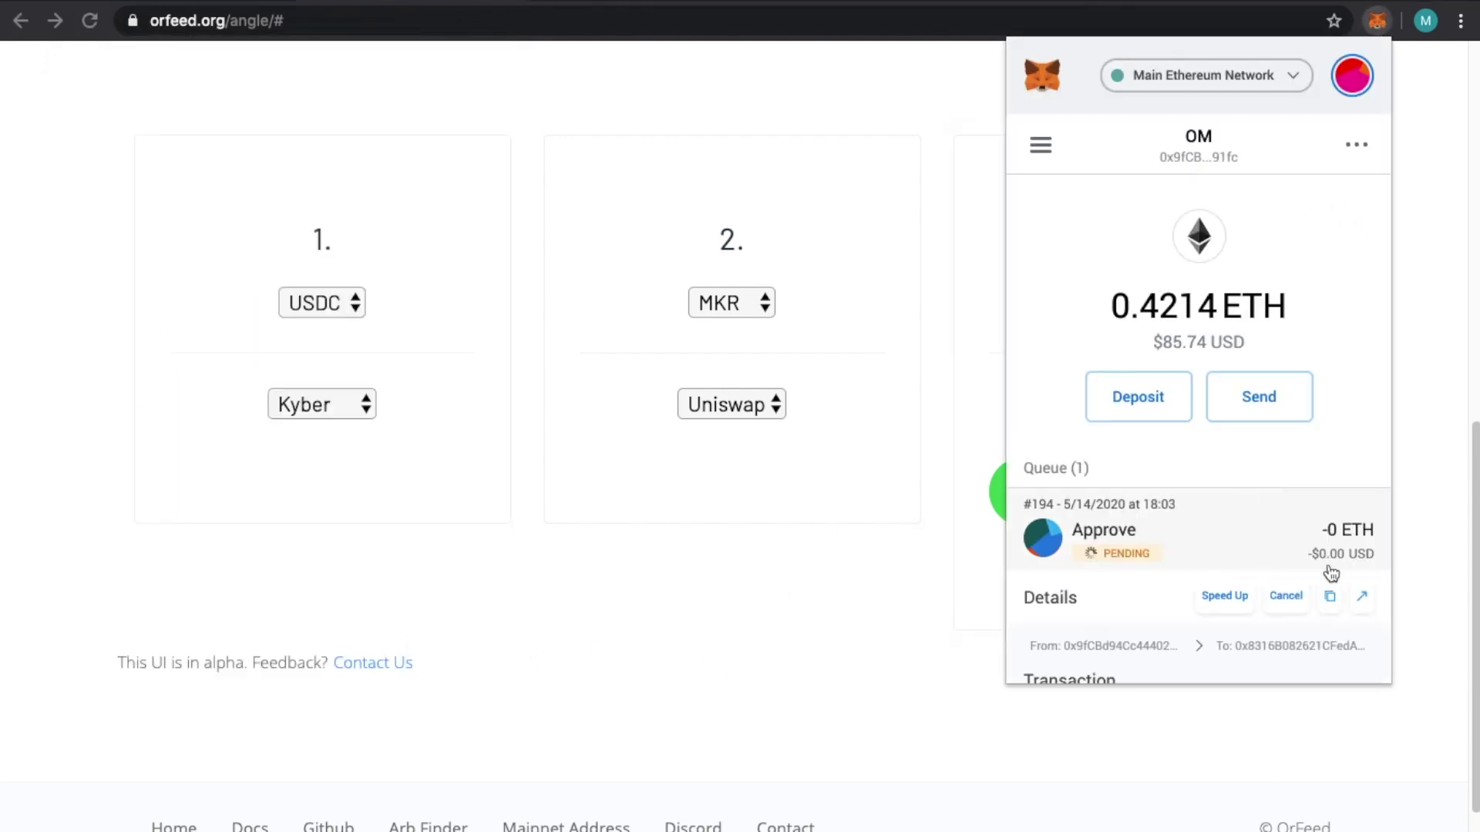
# Step: Open the USDC approval transaction on Etherscan and expand its full details
pyautogui.click(1367, 600)
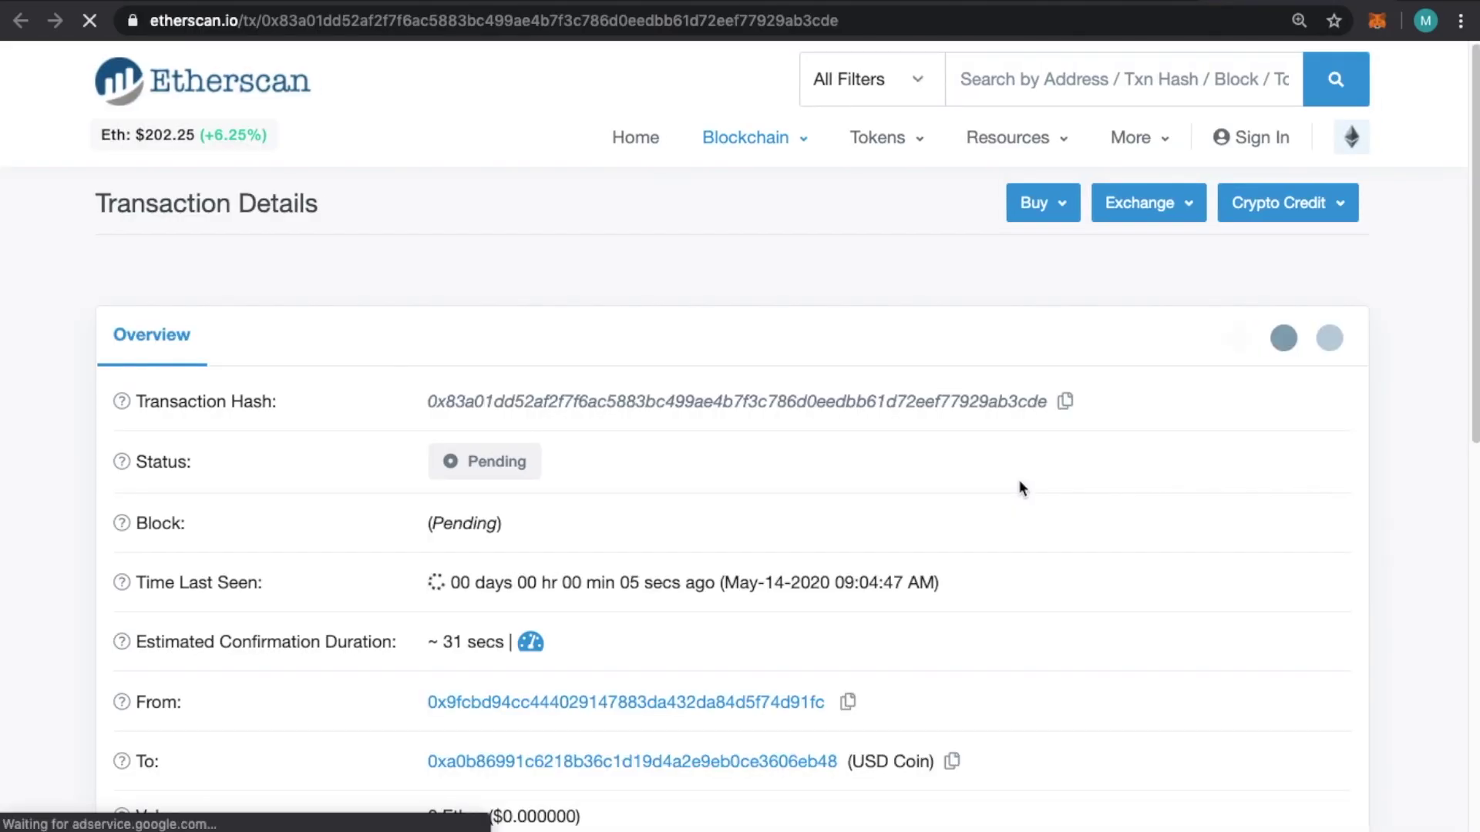
pyautogui.scroll(-2, 1019, 479)
pyautogui.scroll(-1, 710, 648)
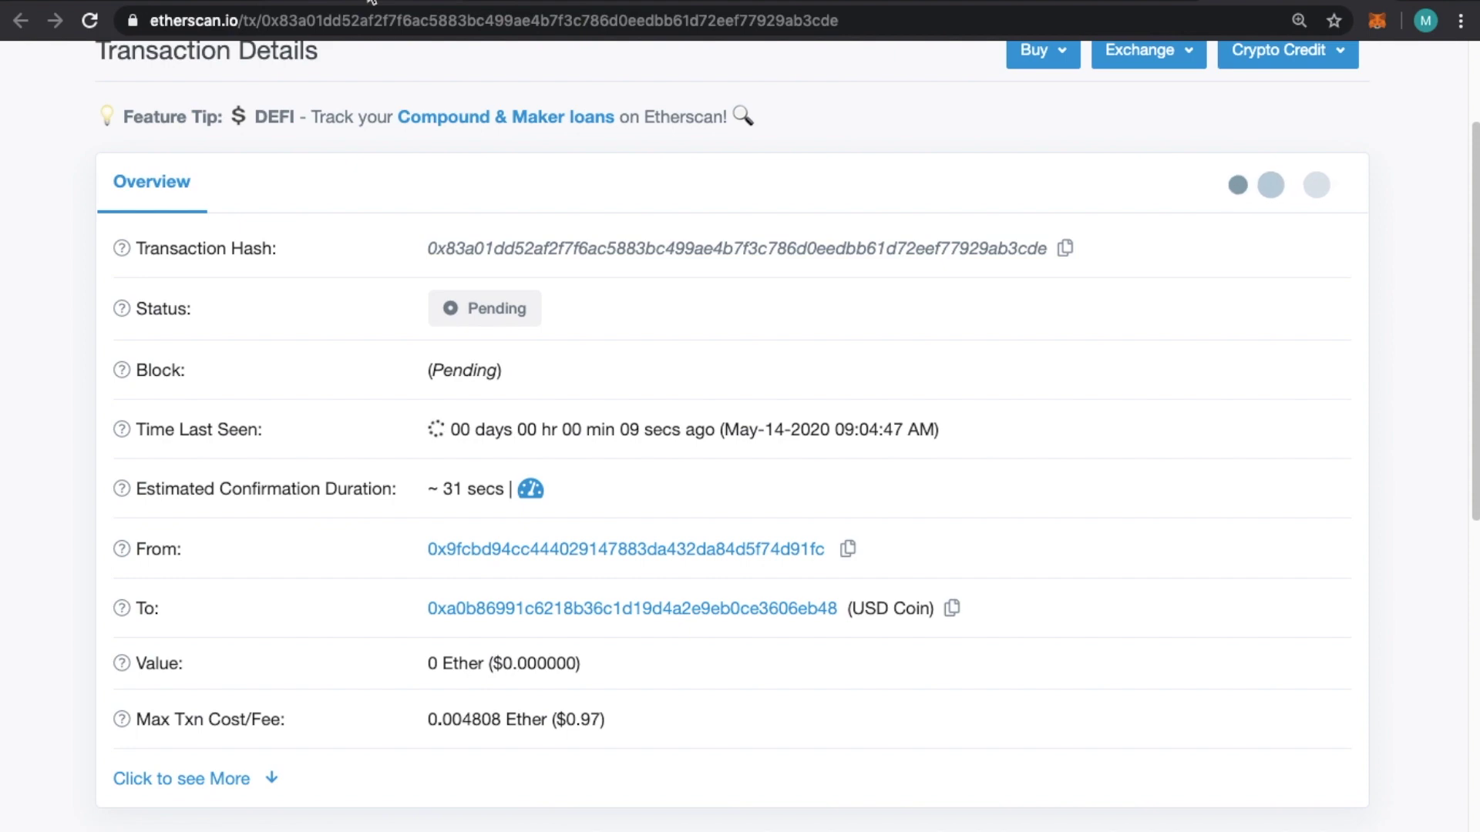
pyautogui.click(205, 780)
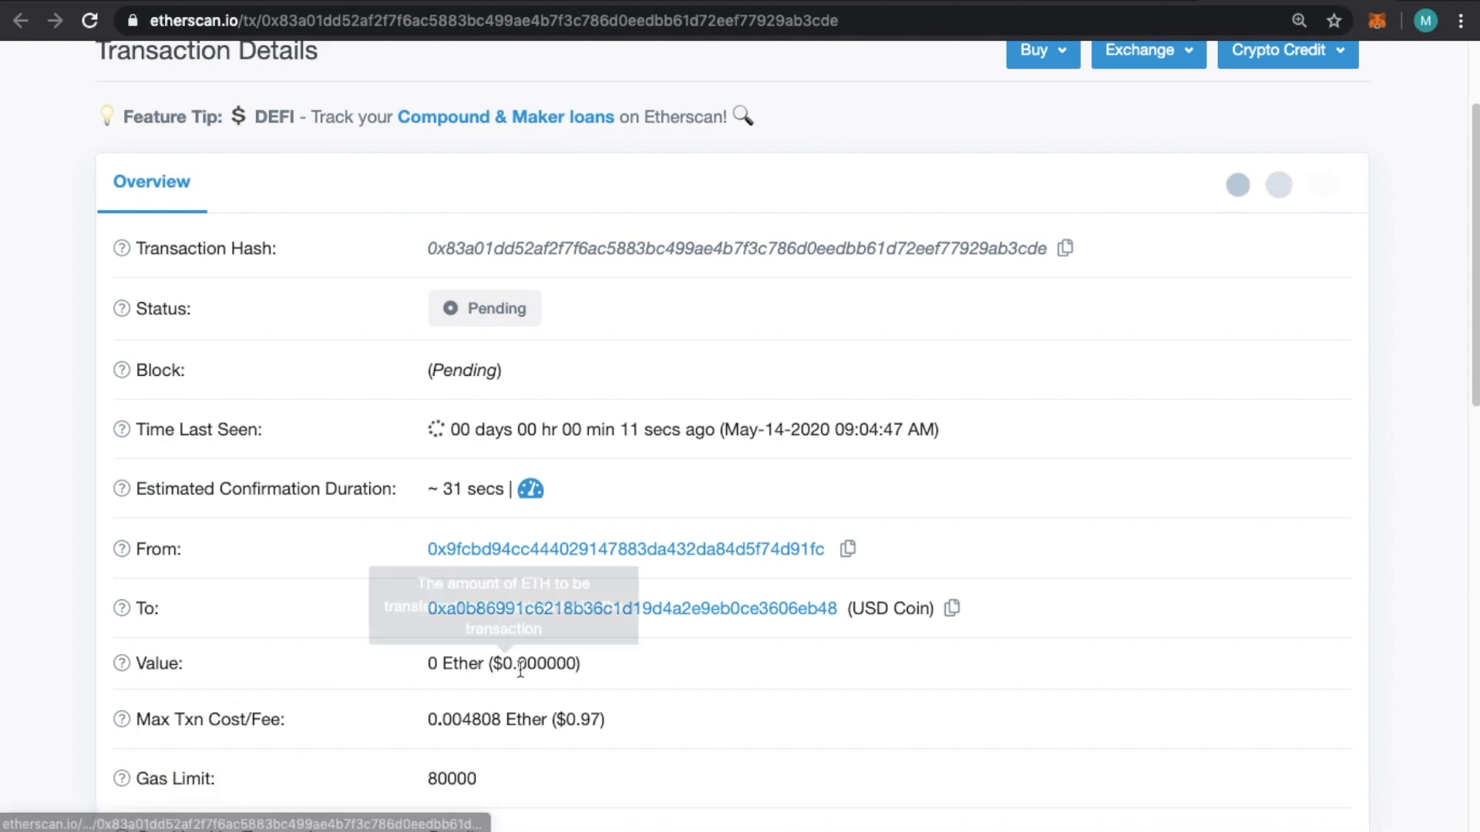
pyautogui.scroll(-6, 765, 628)
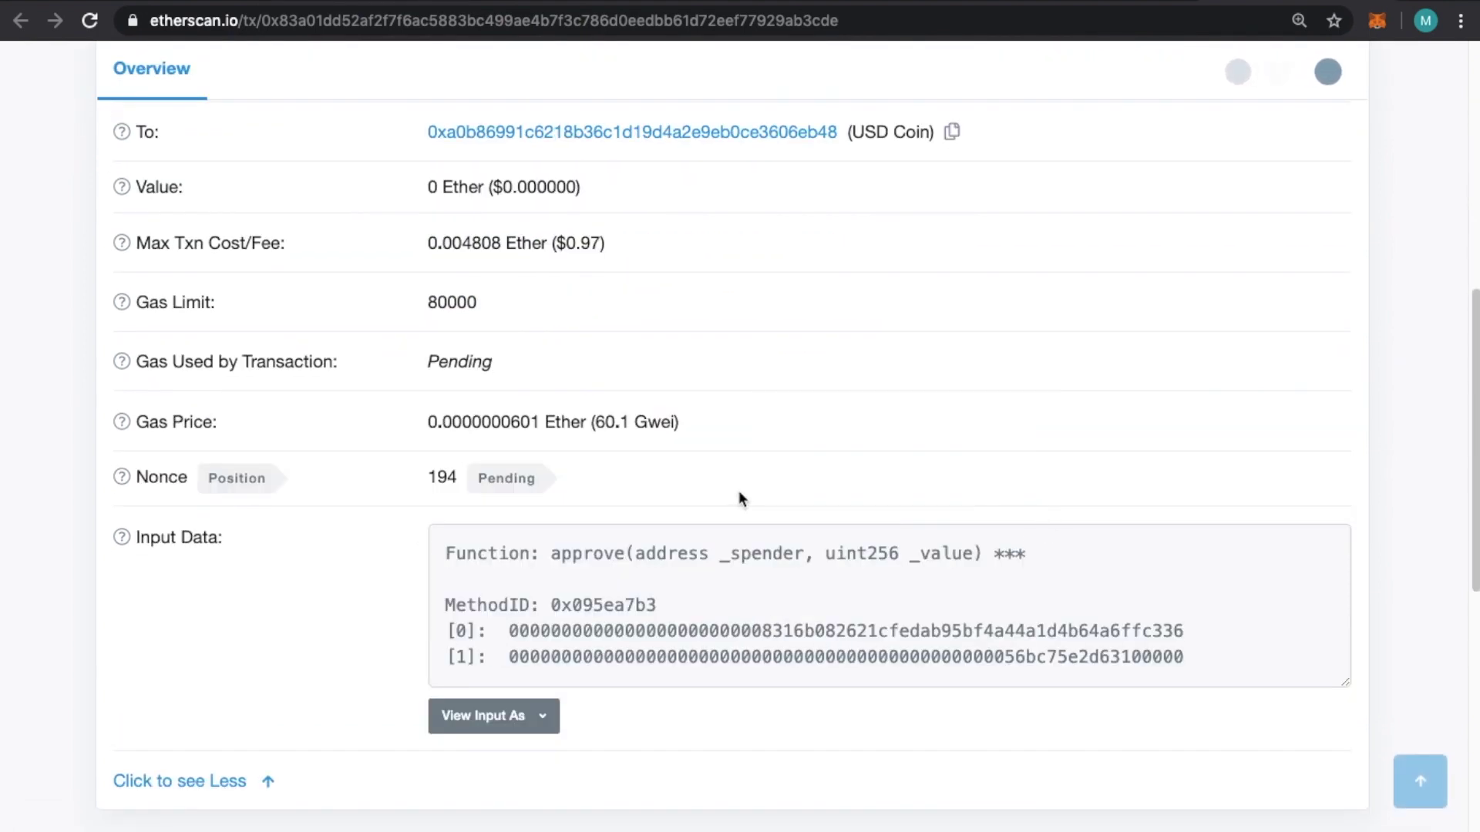
# Step: Highlight the 60.1 Gwei gas price and check the status reaches Success in block 10063348
pyautogui.moveTo(595, 424); pyautogui.dragTo(690, 423)
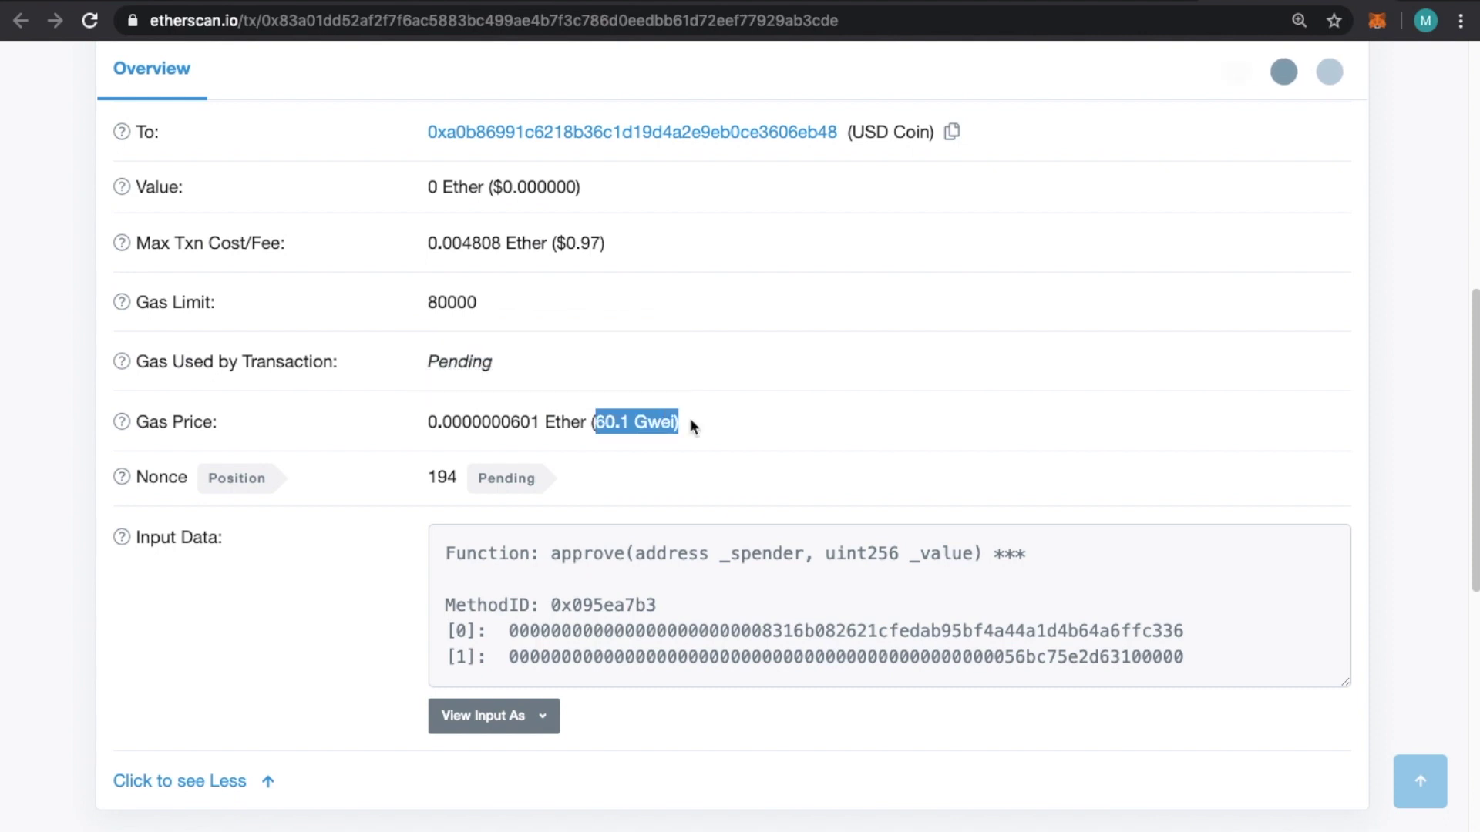
pyautogui.click(706, 439)
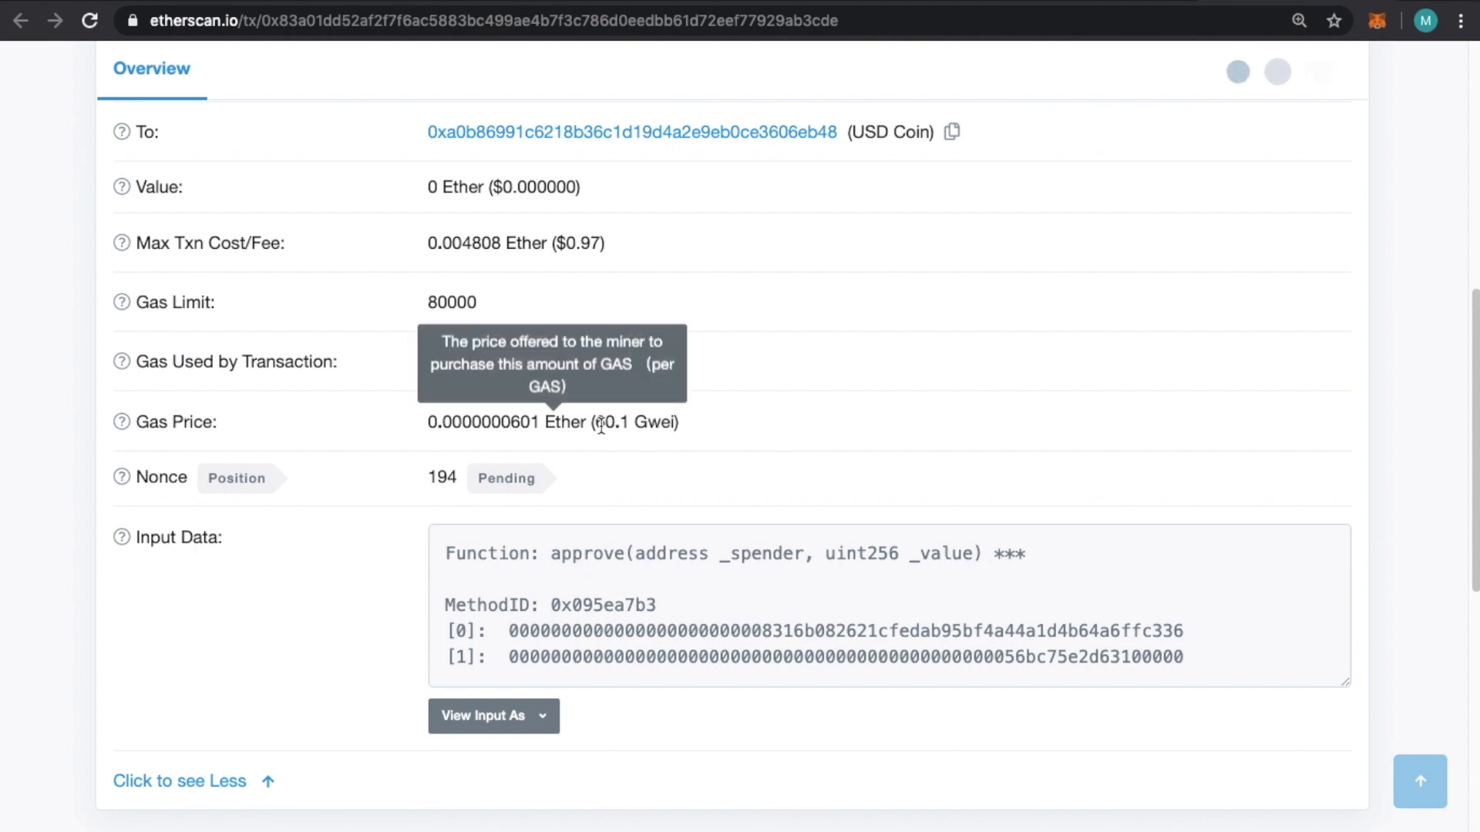
pyautogui.moveTo(595, 423); pyautogui.dragTo(698, 429)
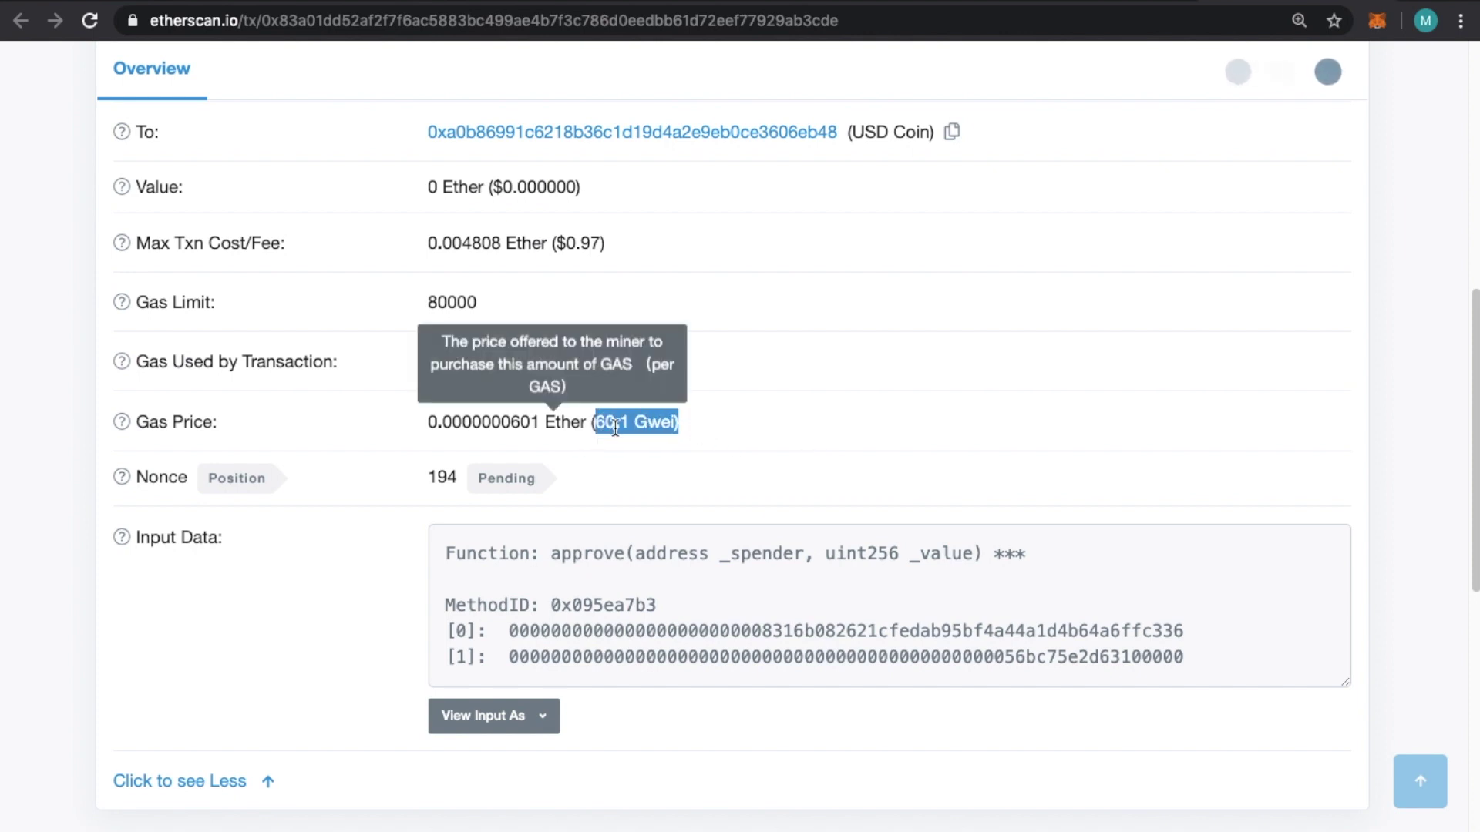
pyautogui.click(766, 442)
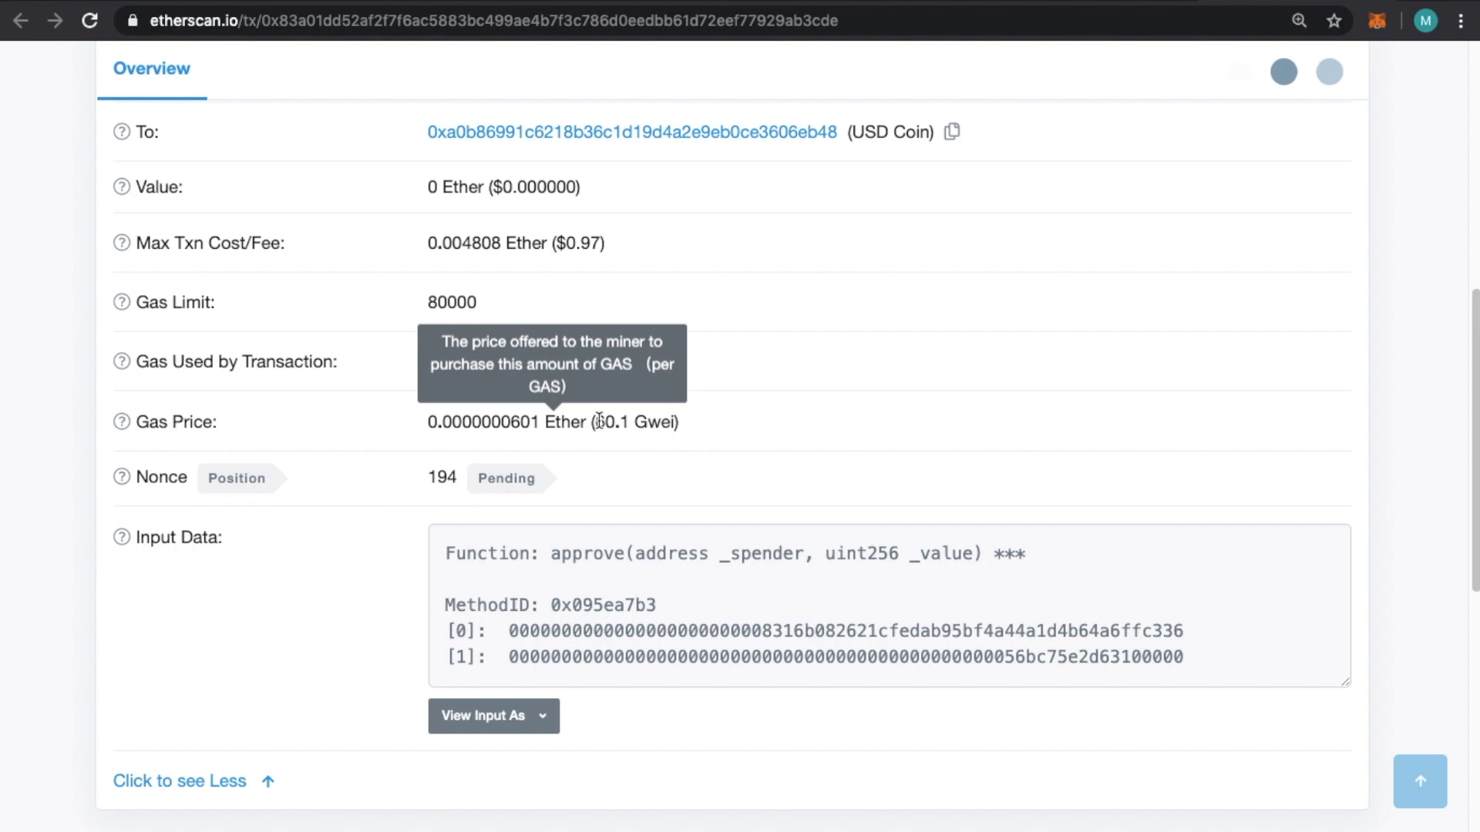
pyautogui.moveTo(594, 423); pyautogui.dragTo(675, 421)
pyautogui.click(803, 447)
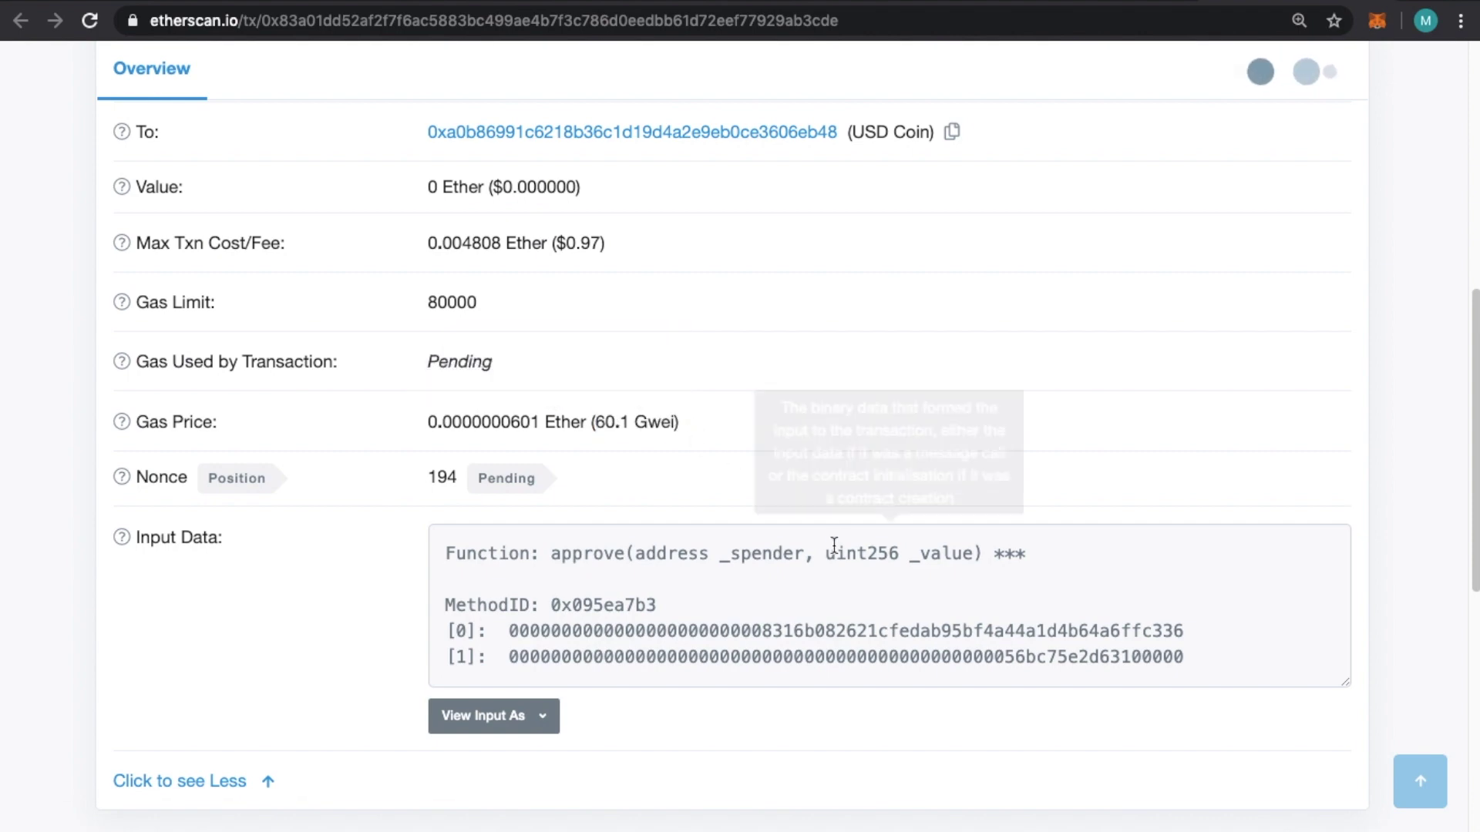
pyautogui.scroll(-3, 853, 584)
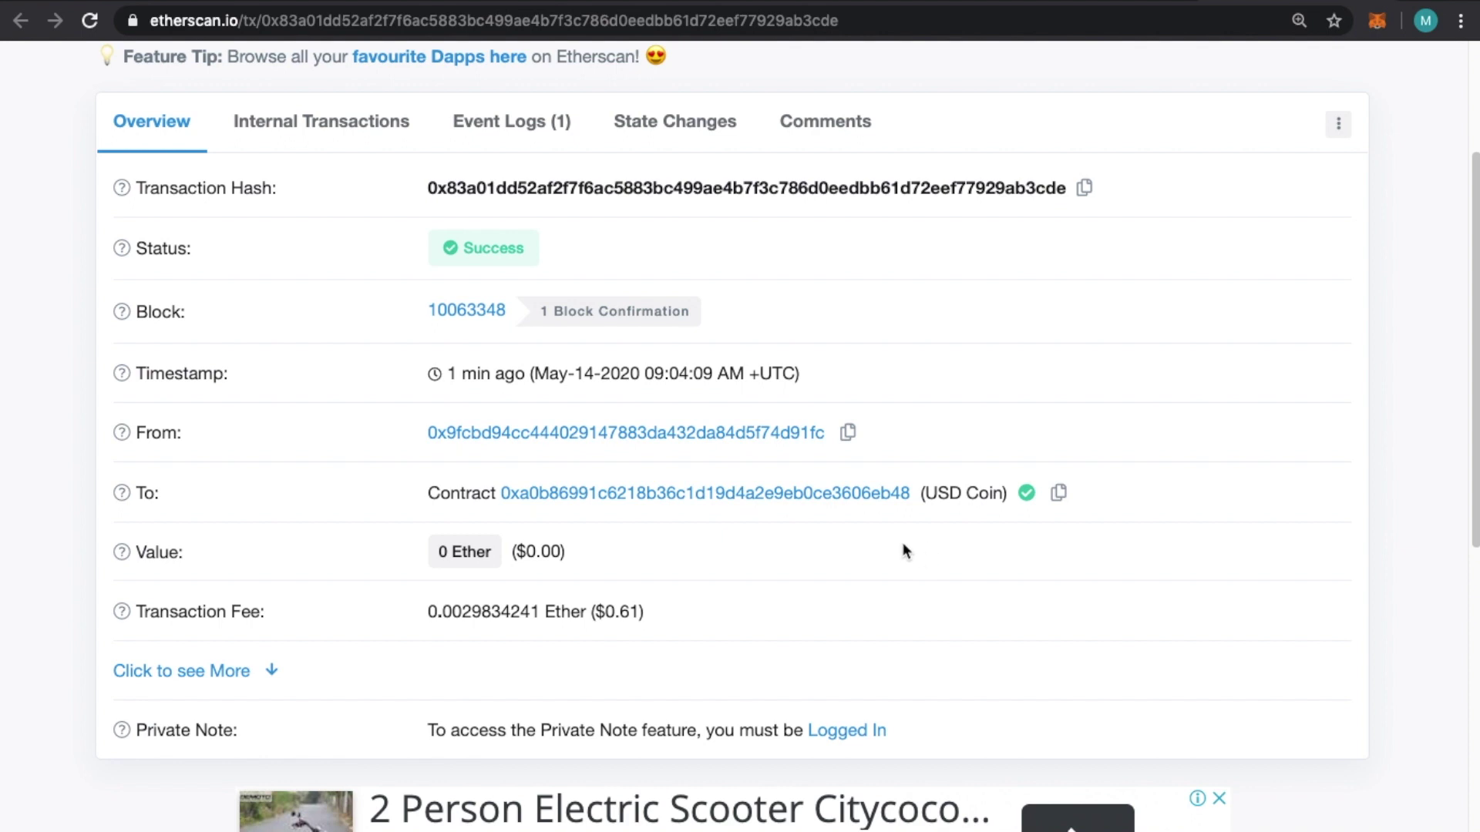
pyautogui.scroll(1, 887, 539)
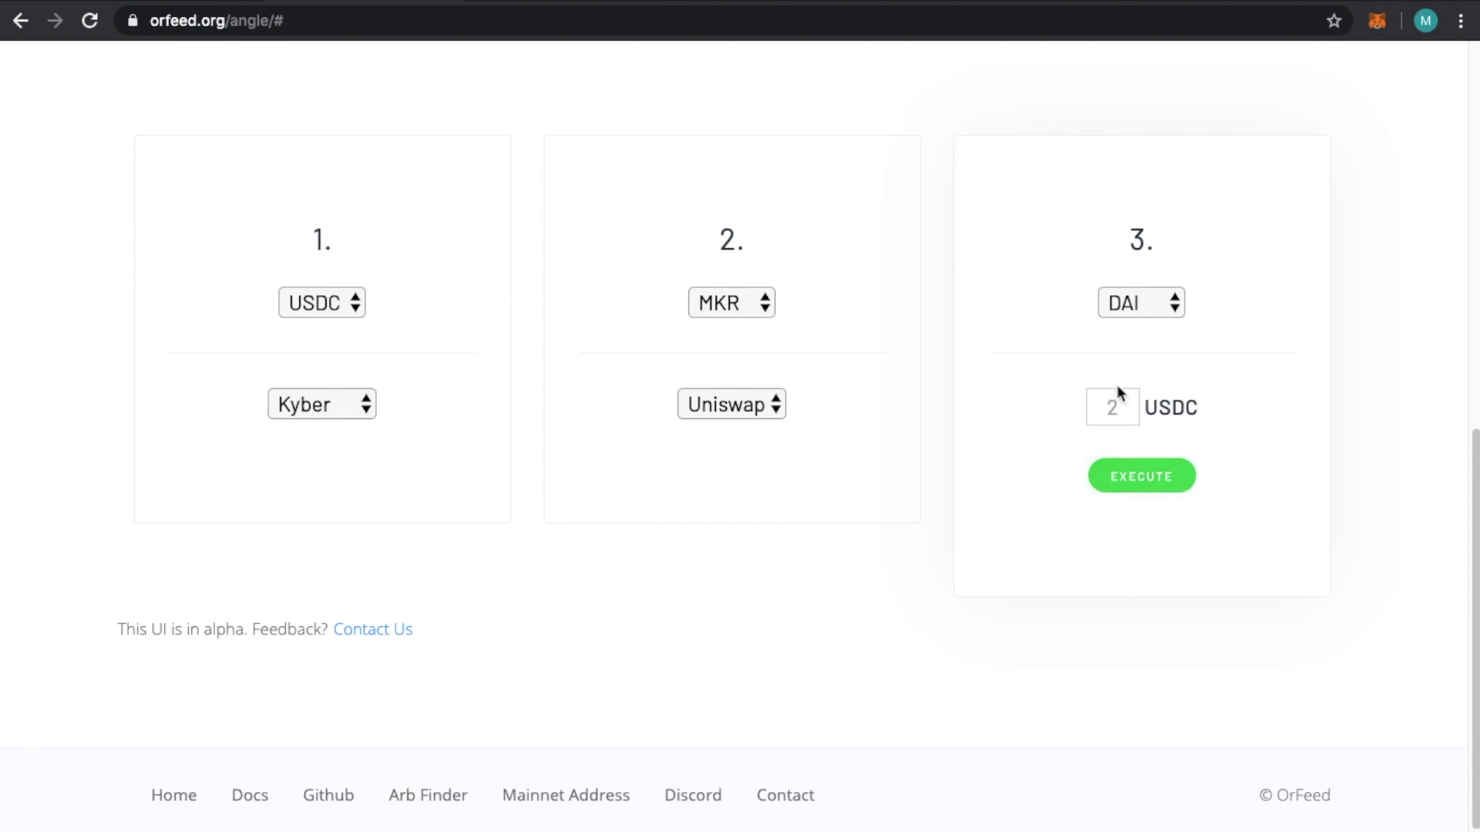
# Step: Open MetaMask's account panel showing 0.4185 ETH, 397.178 cDAI and 406.311 cUSDC
pyautogui.click(1378, 21)
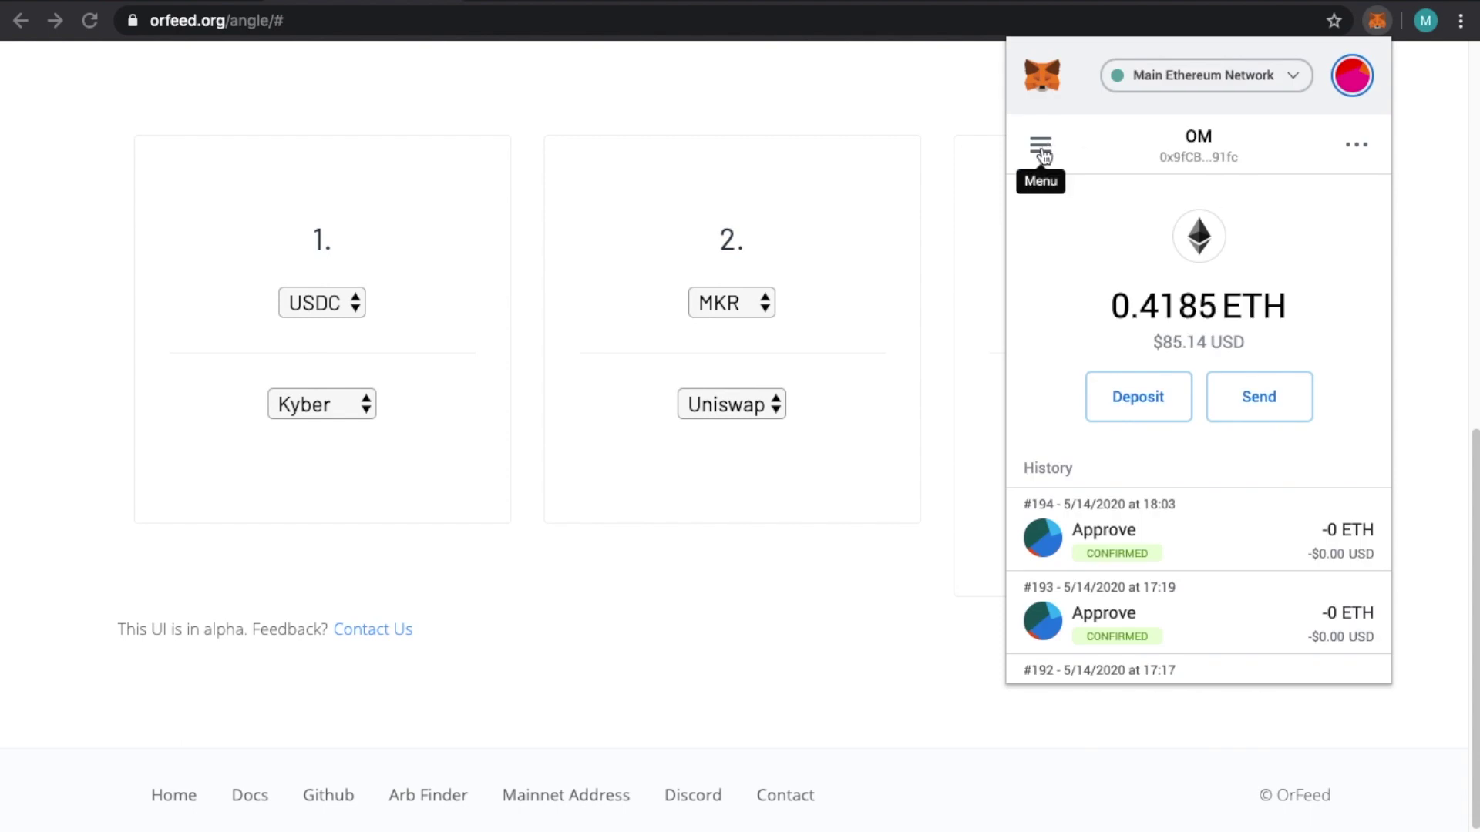
pyautogui.click(1041, 145)
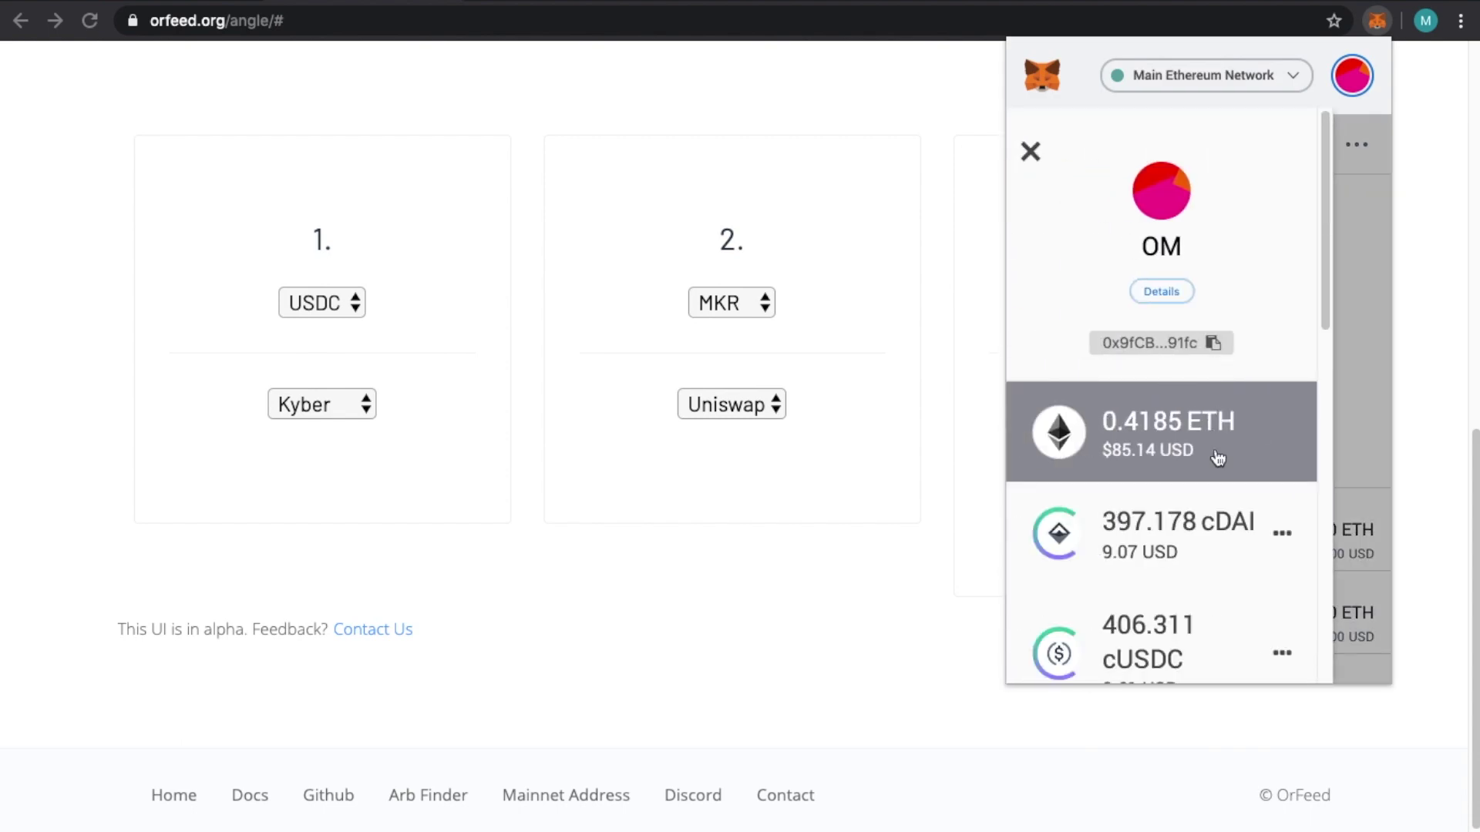
# Step: Close the wallet panel and execute the 2 USDC USDC→MKR→DAI arbitrage
pyautogui.scroll(-3, 1206, 463)
pyautogui.scroll(-2, 1200, 465)
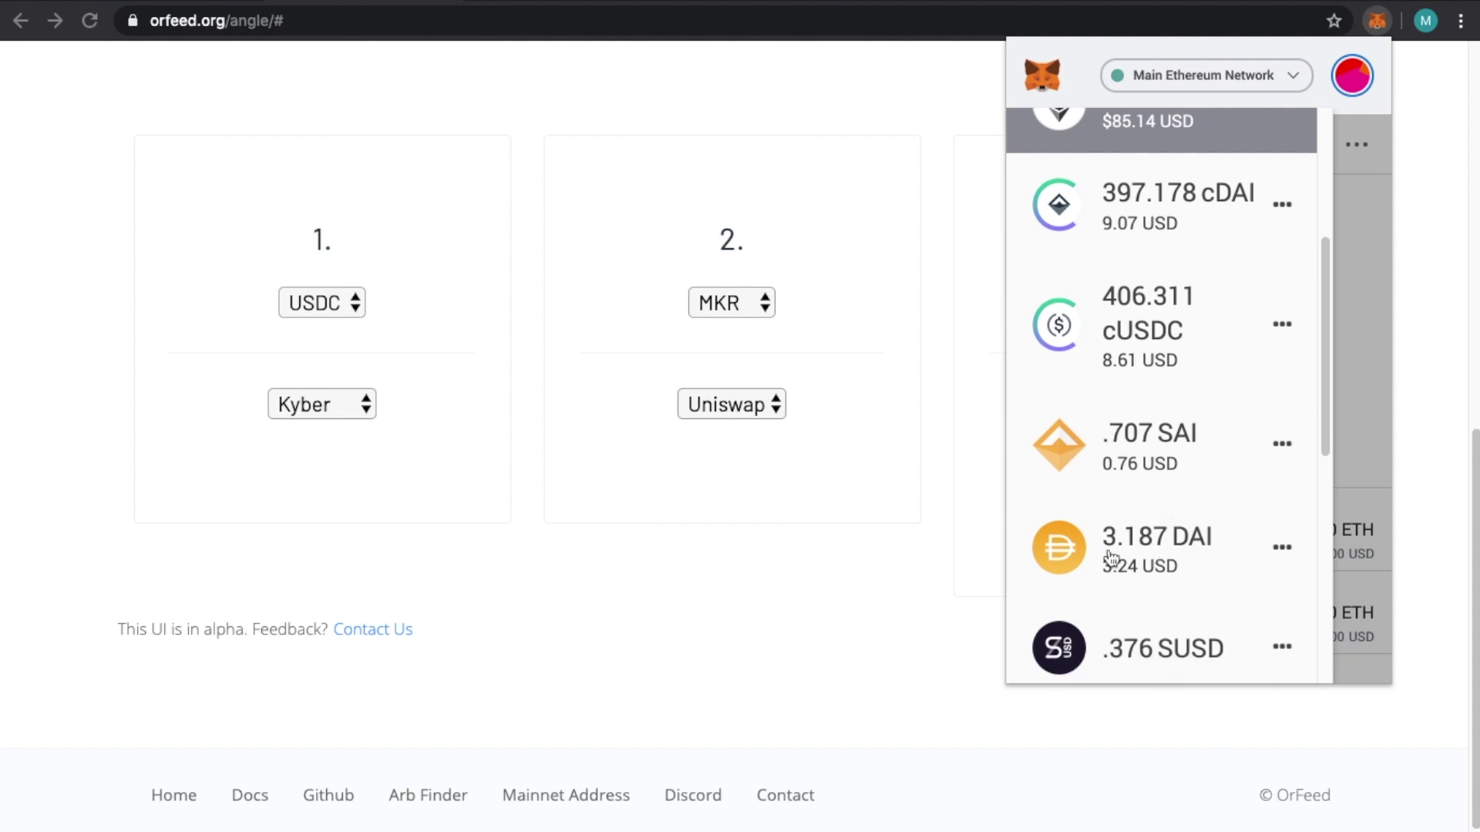
pyautogui.scroll(-6, 1181, 494)
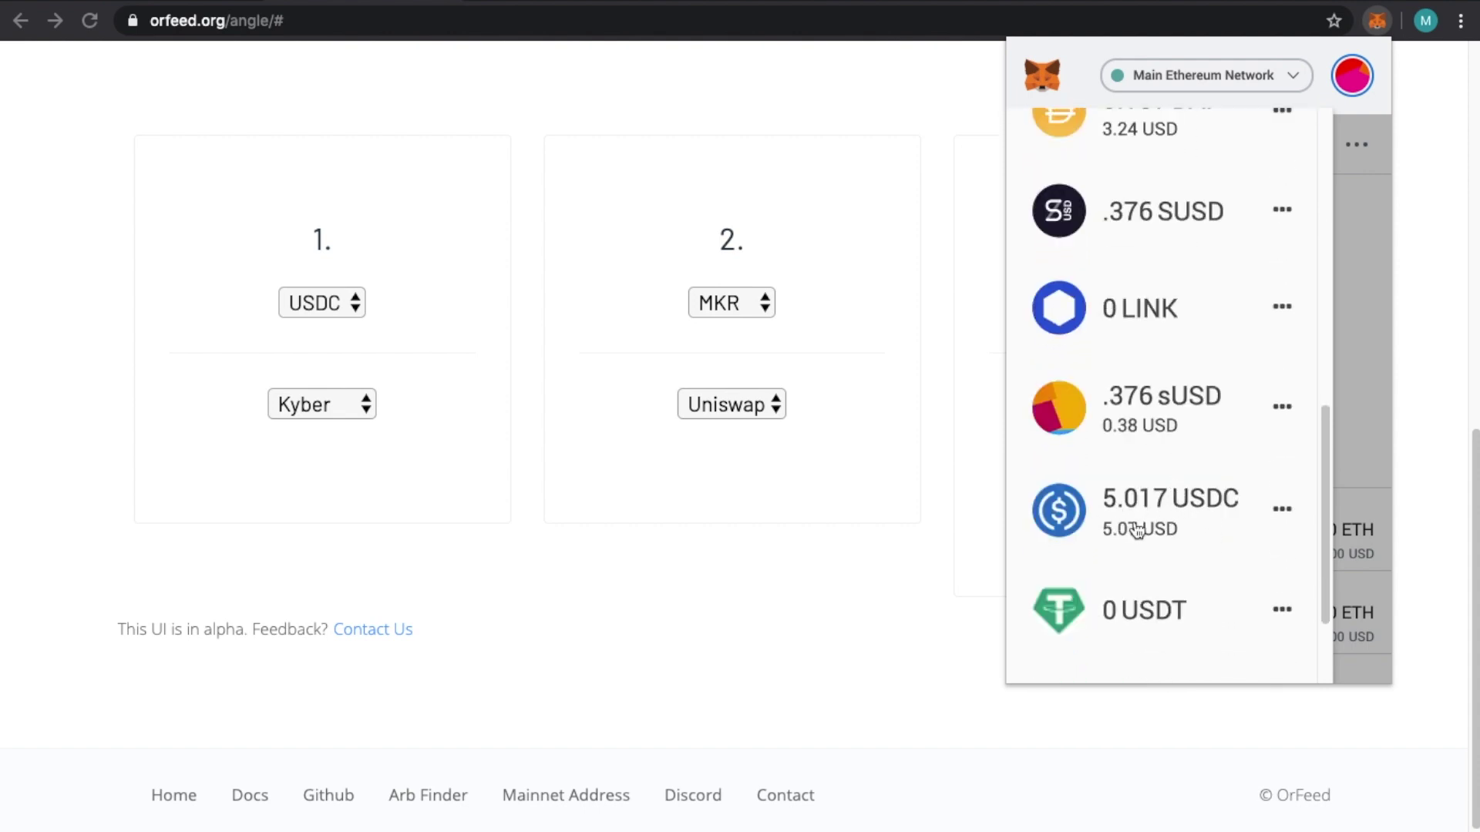
pyautogui.click(925, 484)
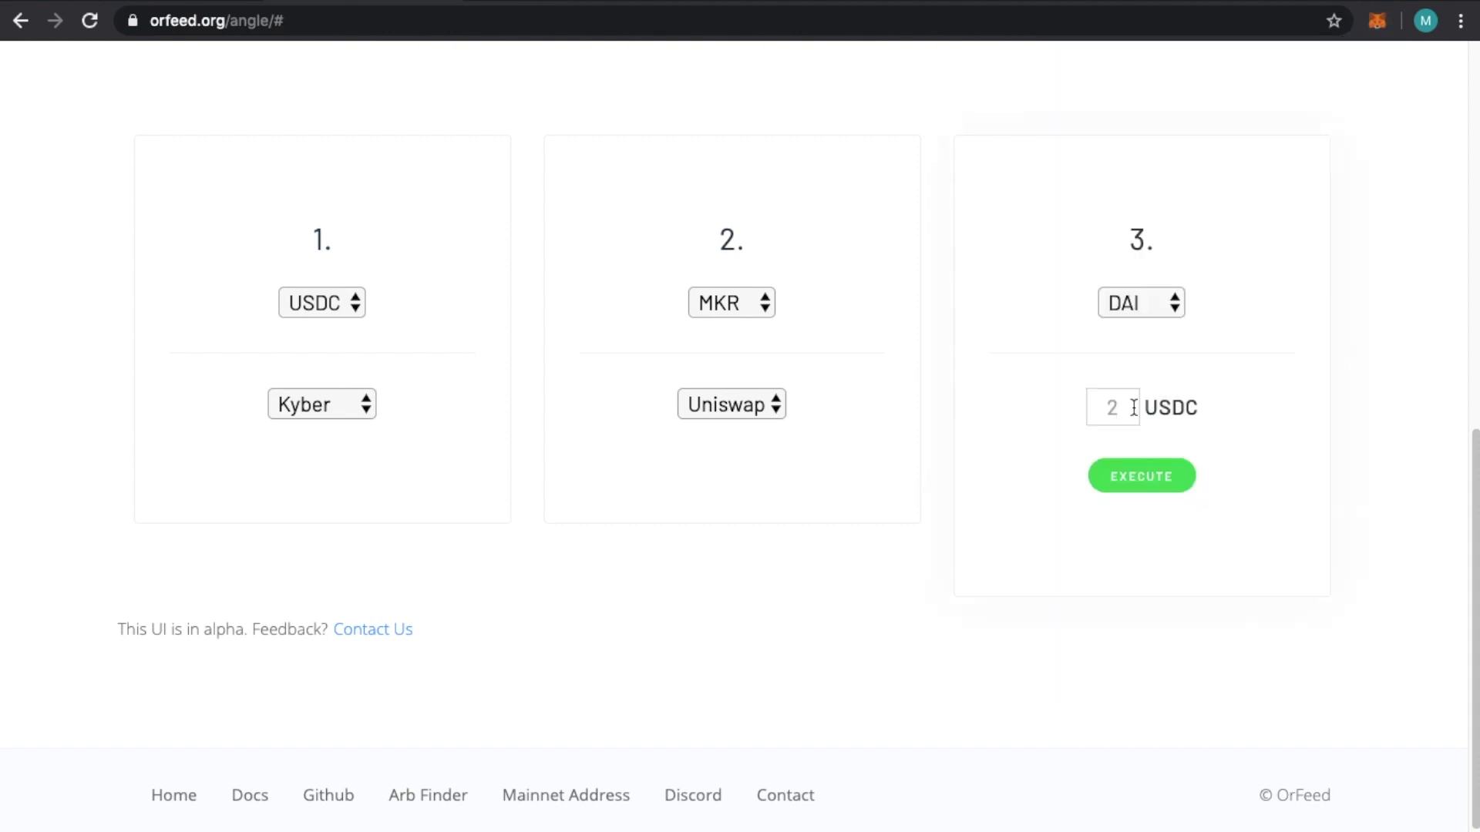
pyautogui.click(1152, 485)
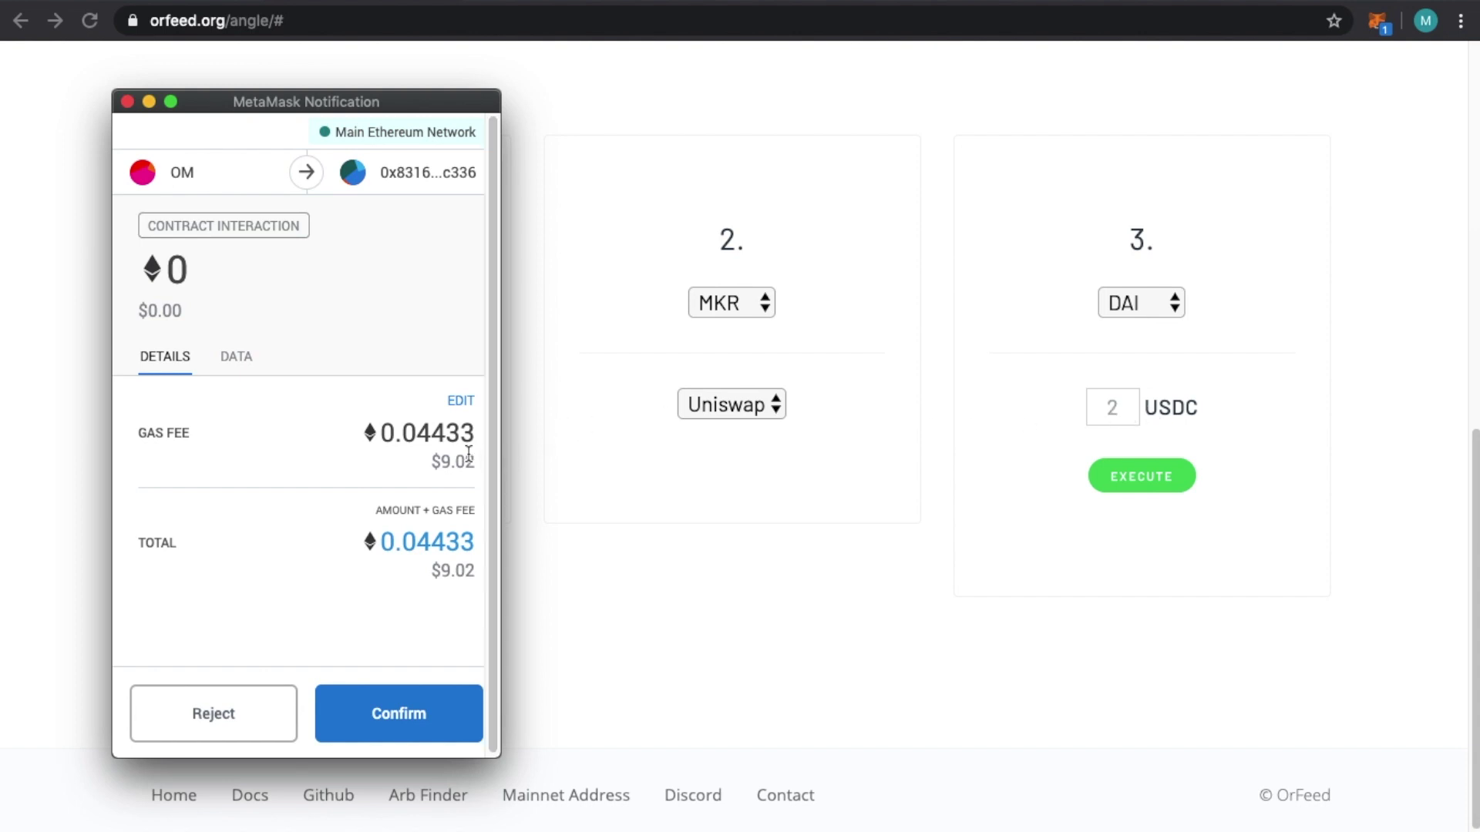
# Step: Raise the transaction's gas price from 34.1 to 80 Gwei and confirm it in MetaMask
pyautogui.click(457, 400)
pyautogui.click(410, 174)
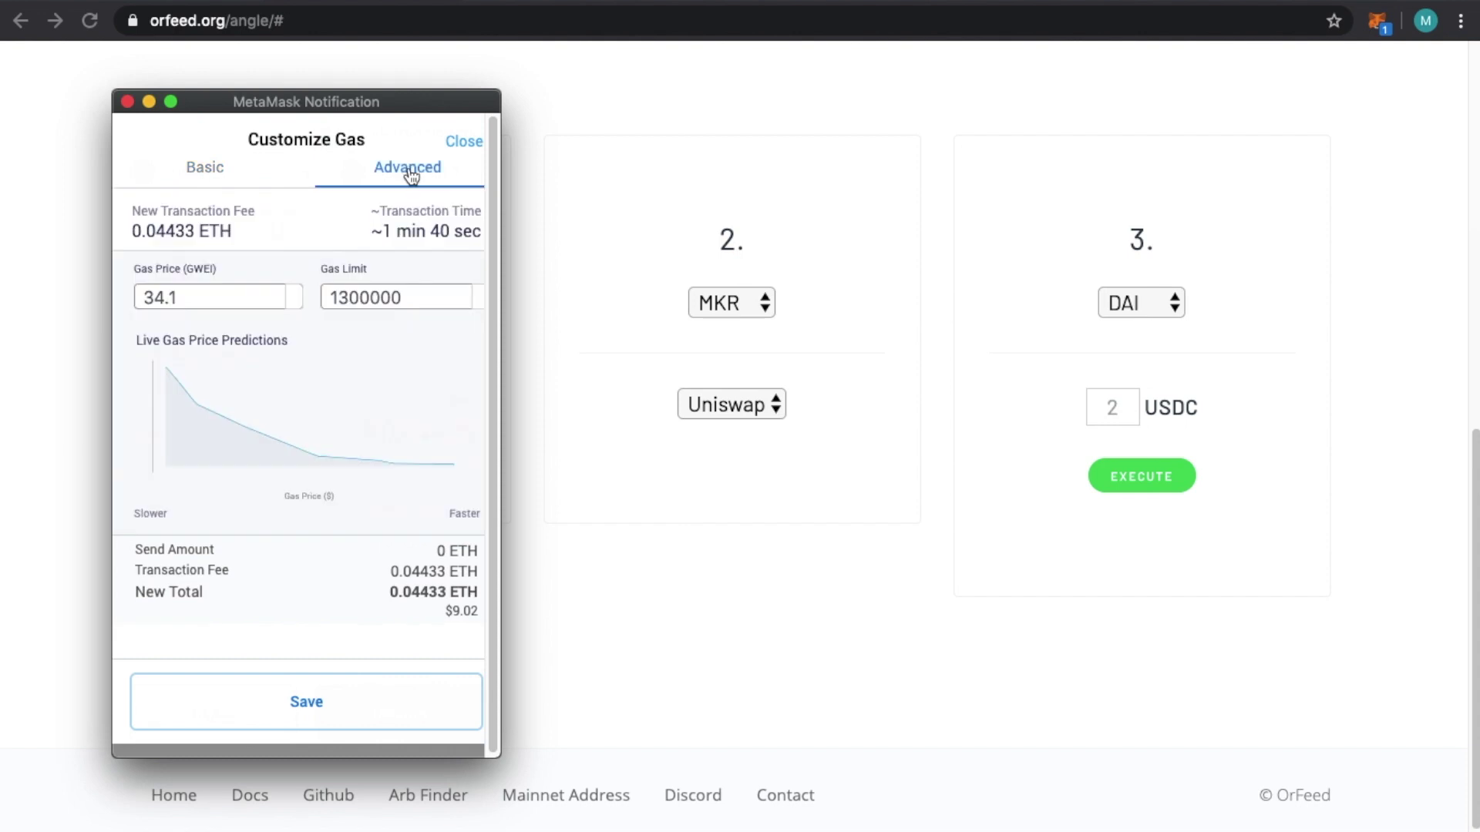
pyautogui.tripleClick(224, 301)
pyautogui.write('80')
pyautogui.click(429, 701)
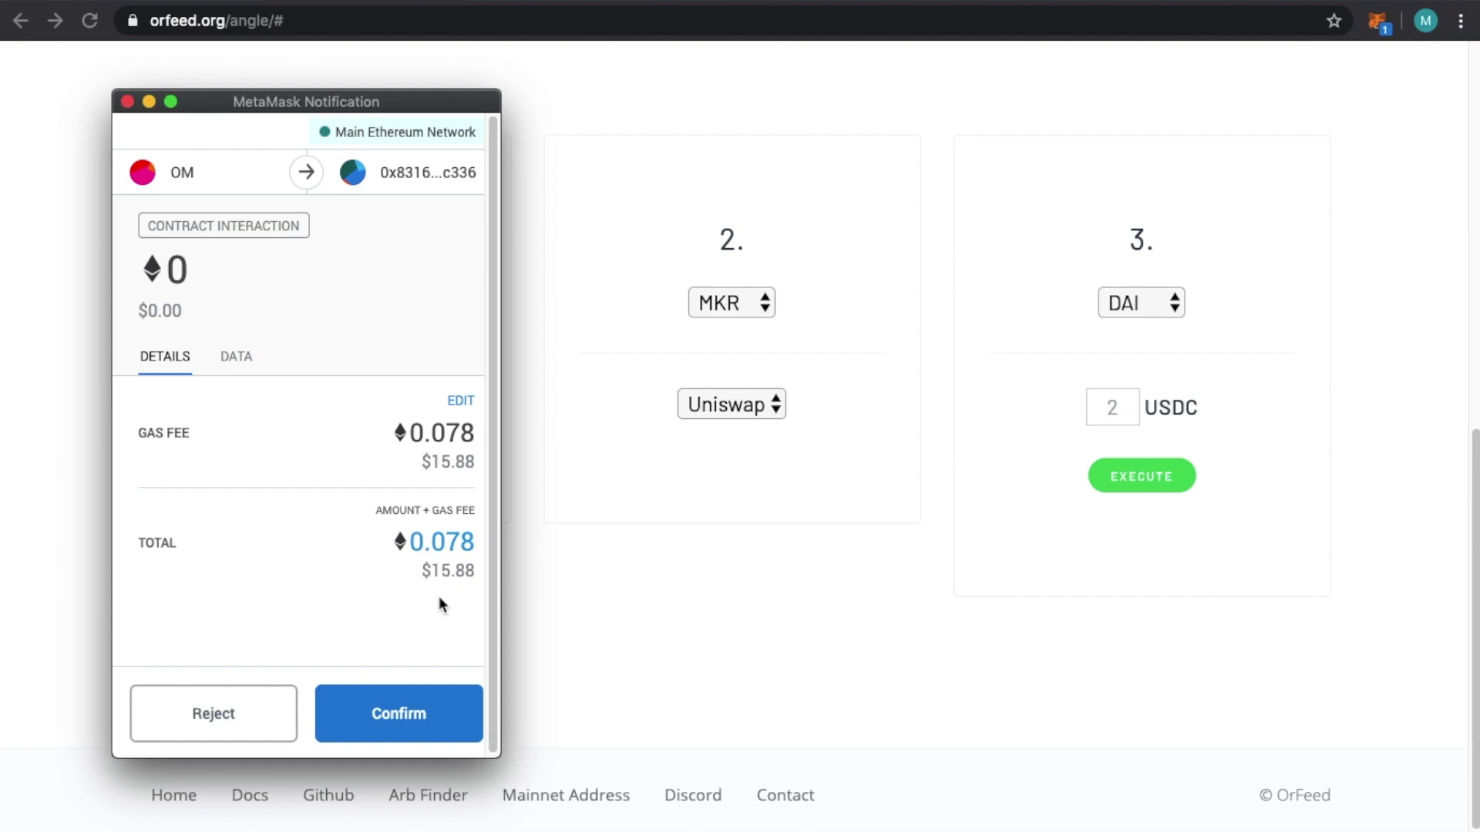
pyautogui.click(407, 715)
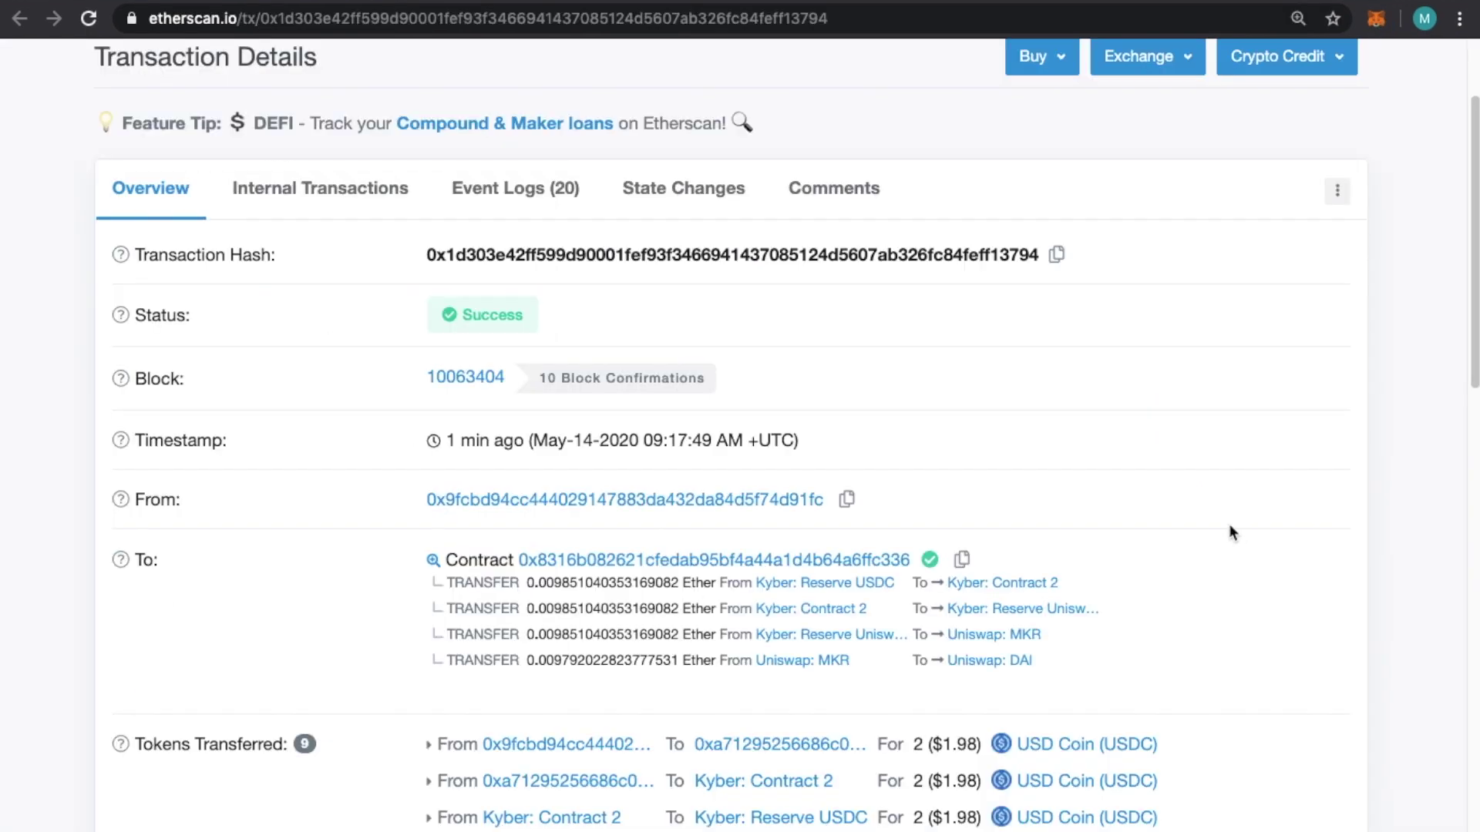
# Step: In the first transaction's token transfers, highlight the 2 USDC sent in and 1.96 DAI received
pyautogui.scroll(-2, 1158, 620)
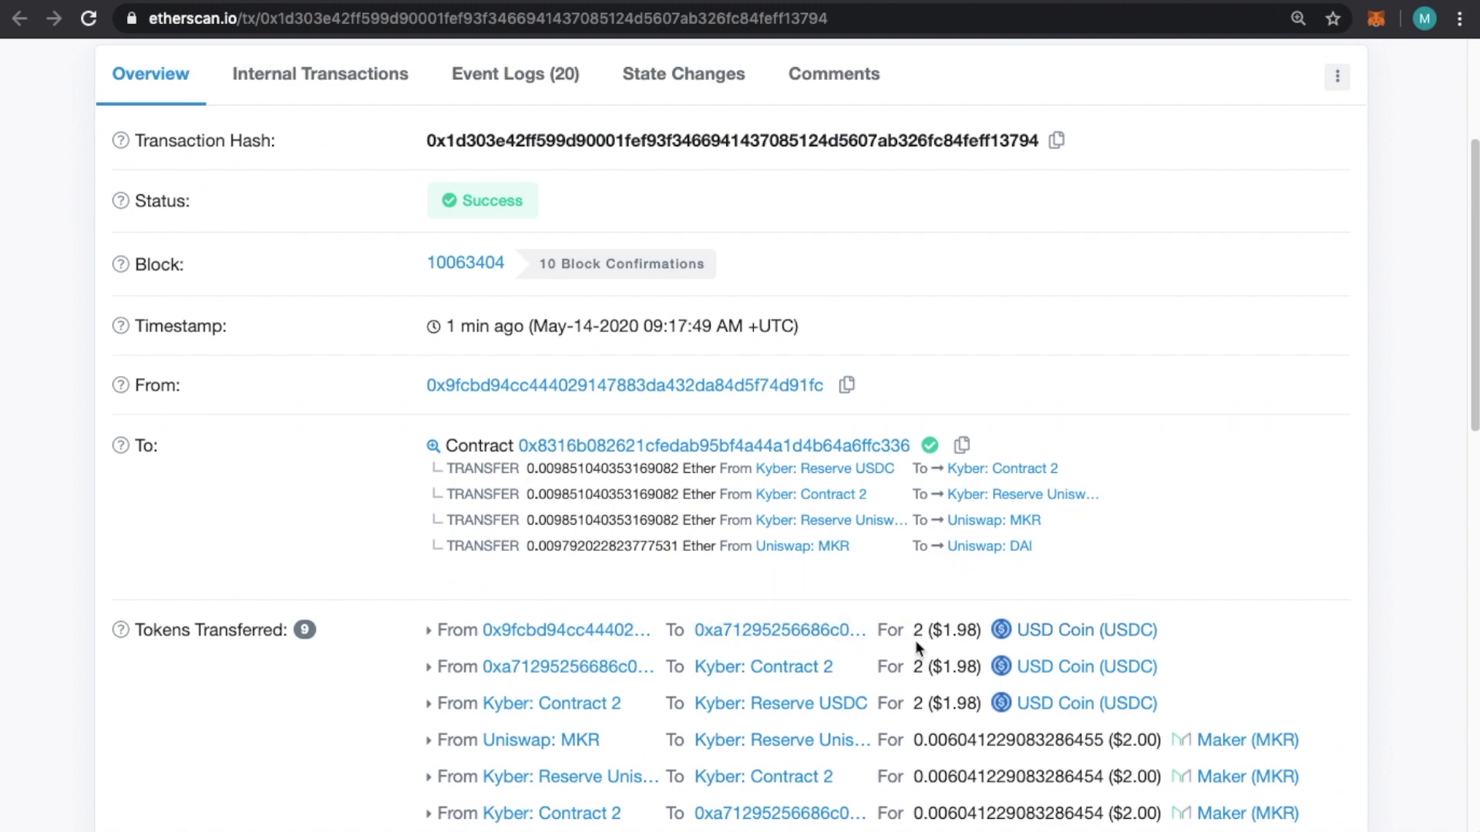
pyautogui.moveTo(917, 632); pyautogui.dragTo(926, 632)
pyautogui.scroll(-5, 1025, 655)
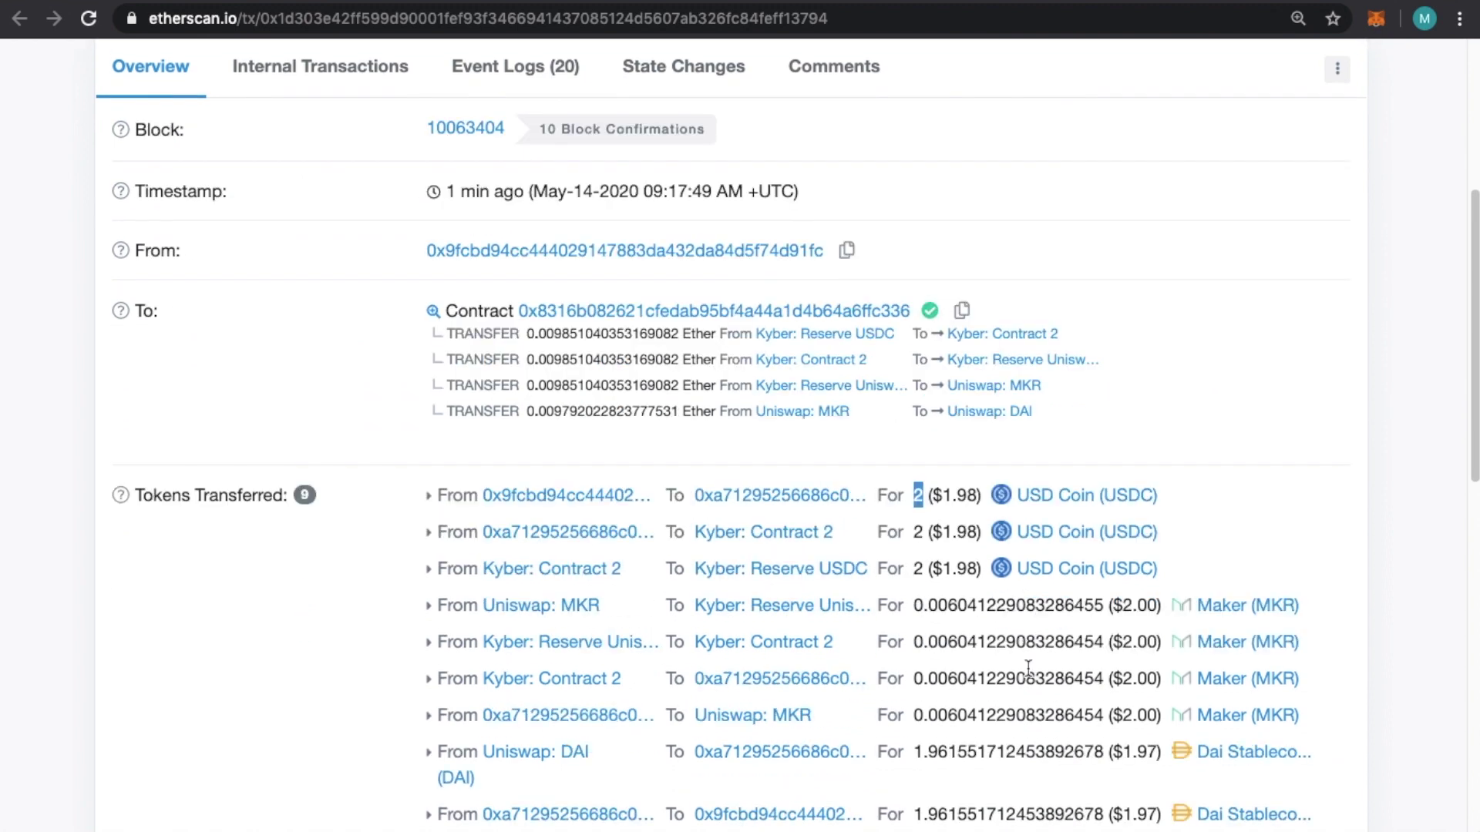
pyautogui.moveTo(917, 675); pyautogui.dragTo(948, 671)
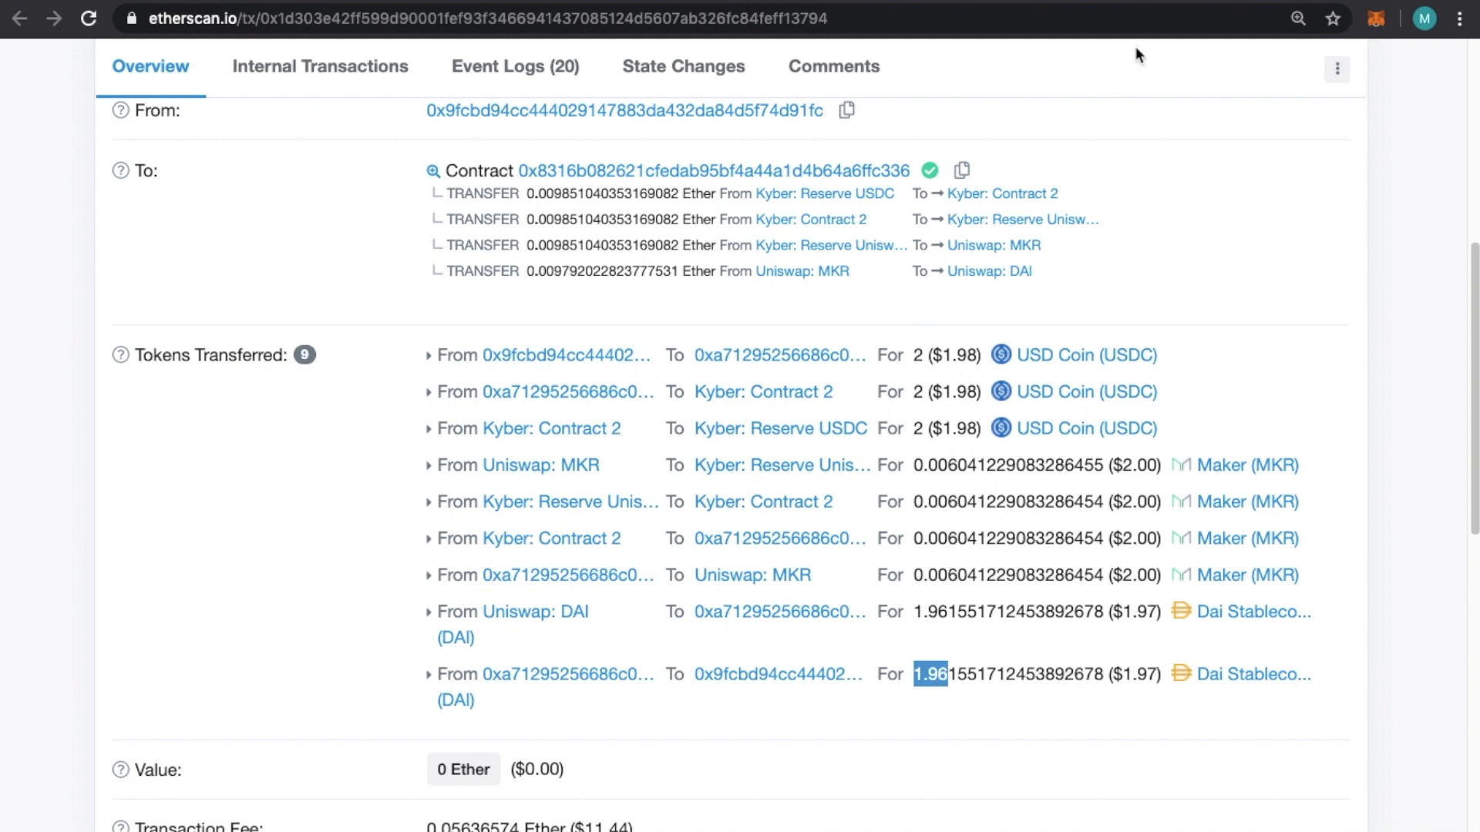
pyautogui.click(966, 704)
# Step: In the earlier DAI-to-USDC transaction, mark 5 DAI sent and 5.017584 USDC returned, then bring up the OrFeed console
pyautogui.hotkey('ctrl', 'Tab')
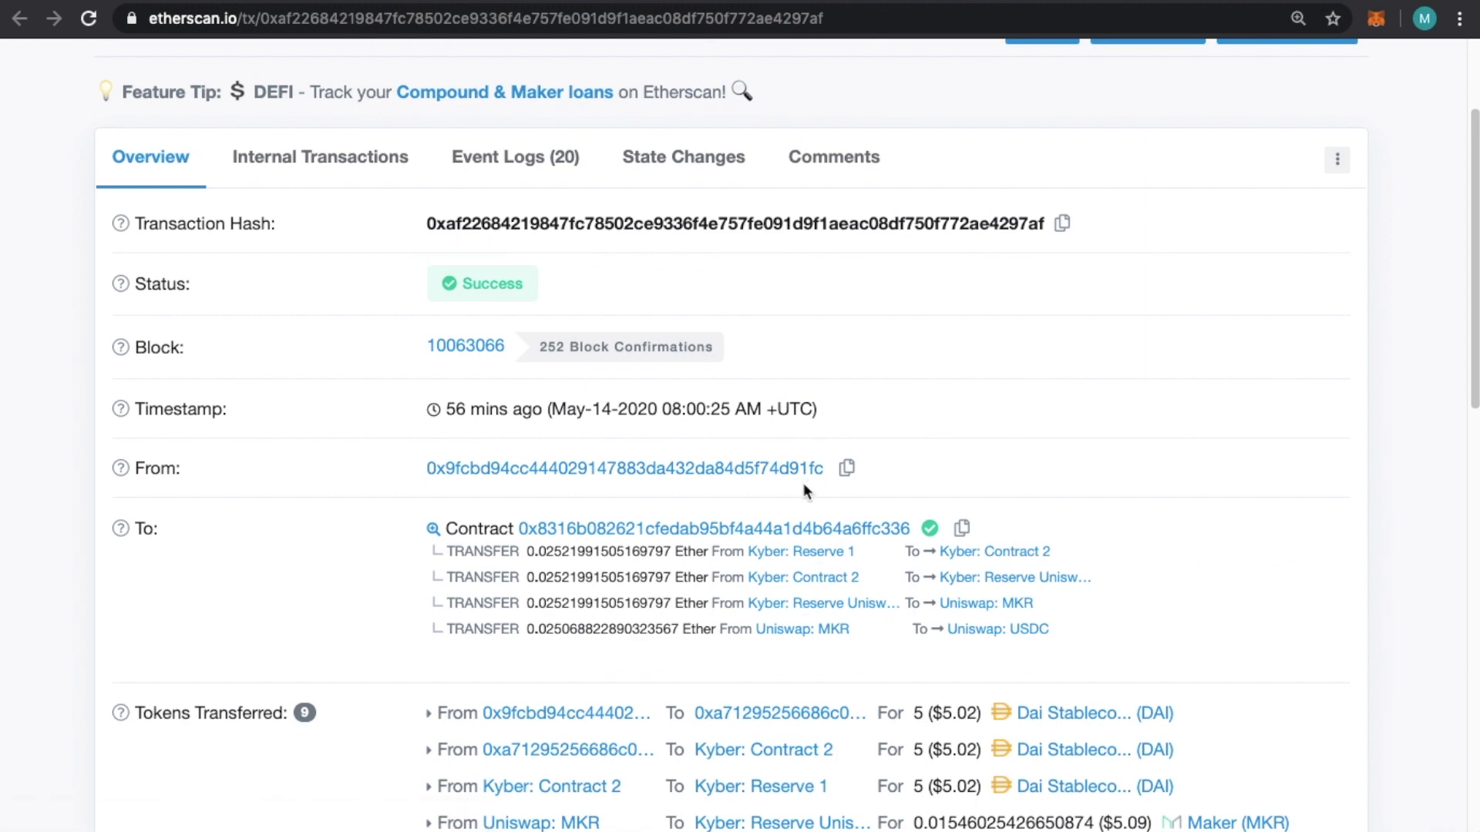
pyautogui.scroll(-1, 803, 490)
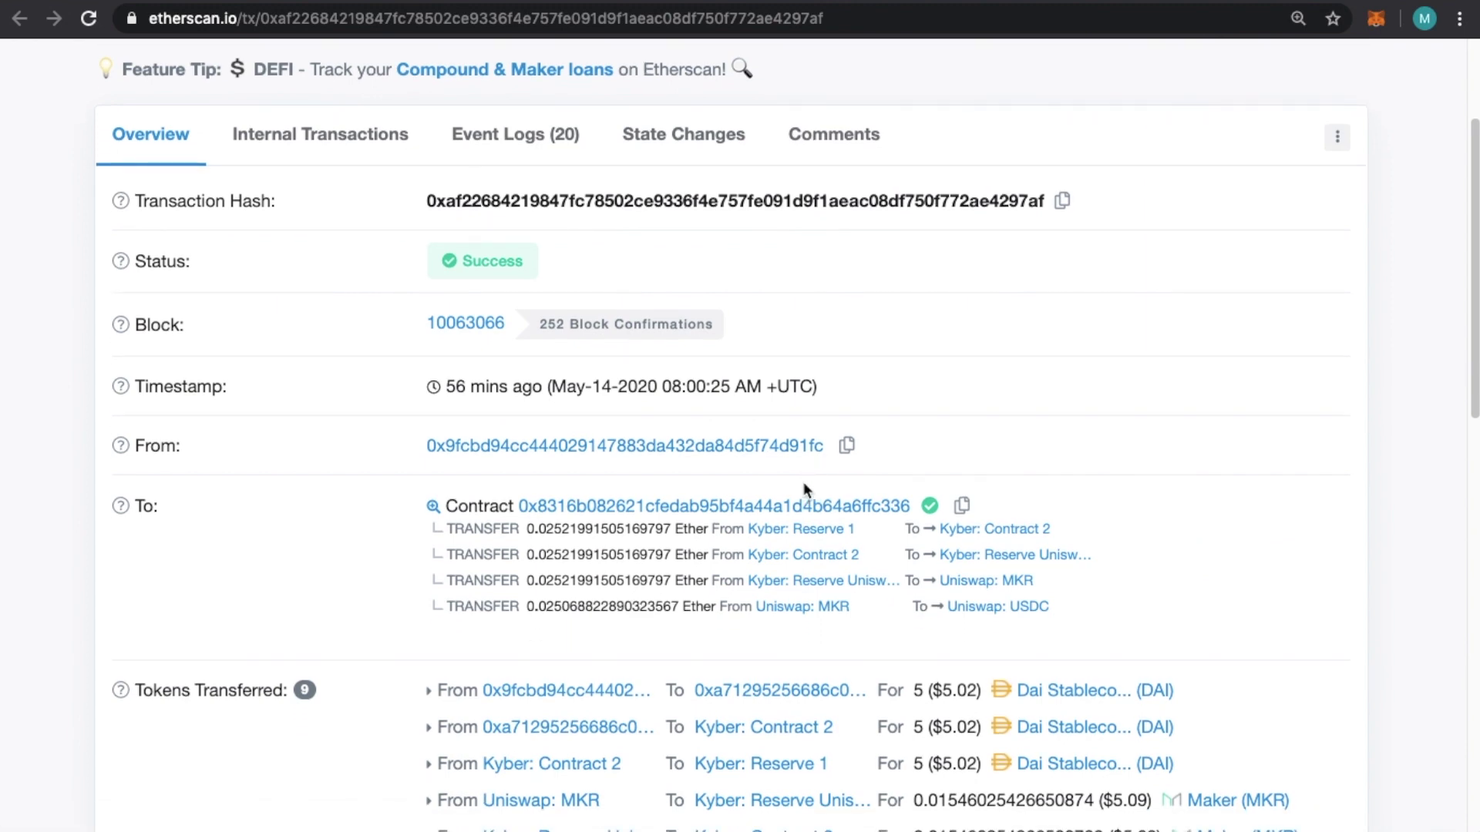
pyautogui.scroll(-3, 804, 490)
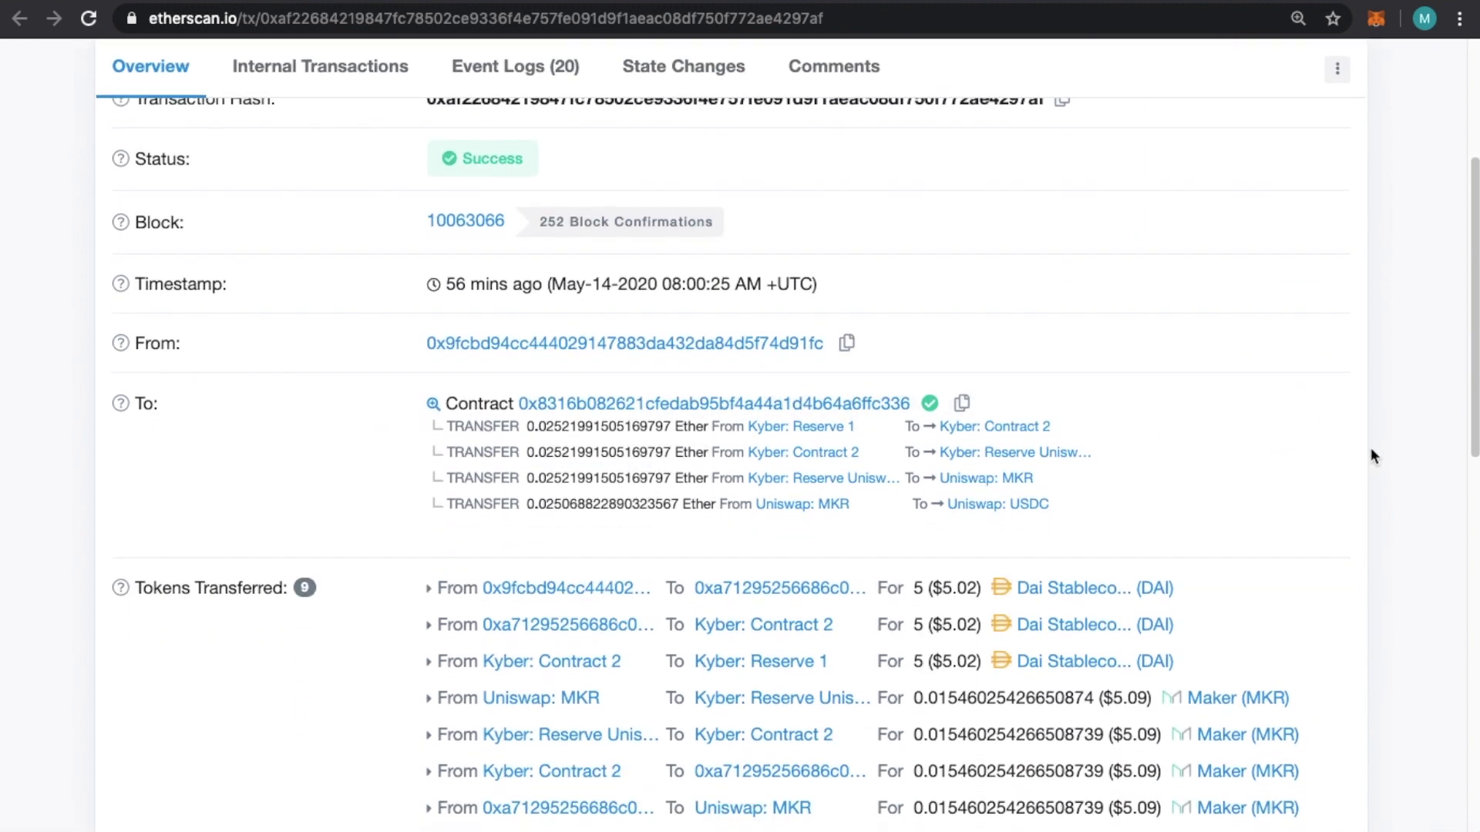
pyautogui.scroll(-5, 1379, 447)
pyautogui.scroll(-3, 1391, 446)
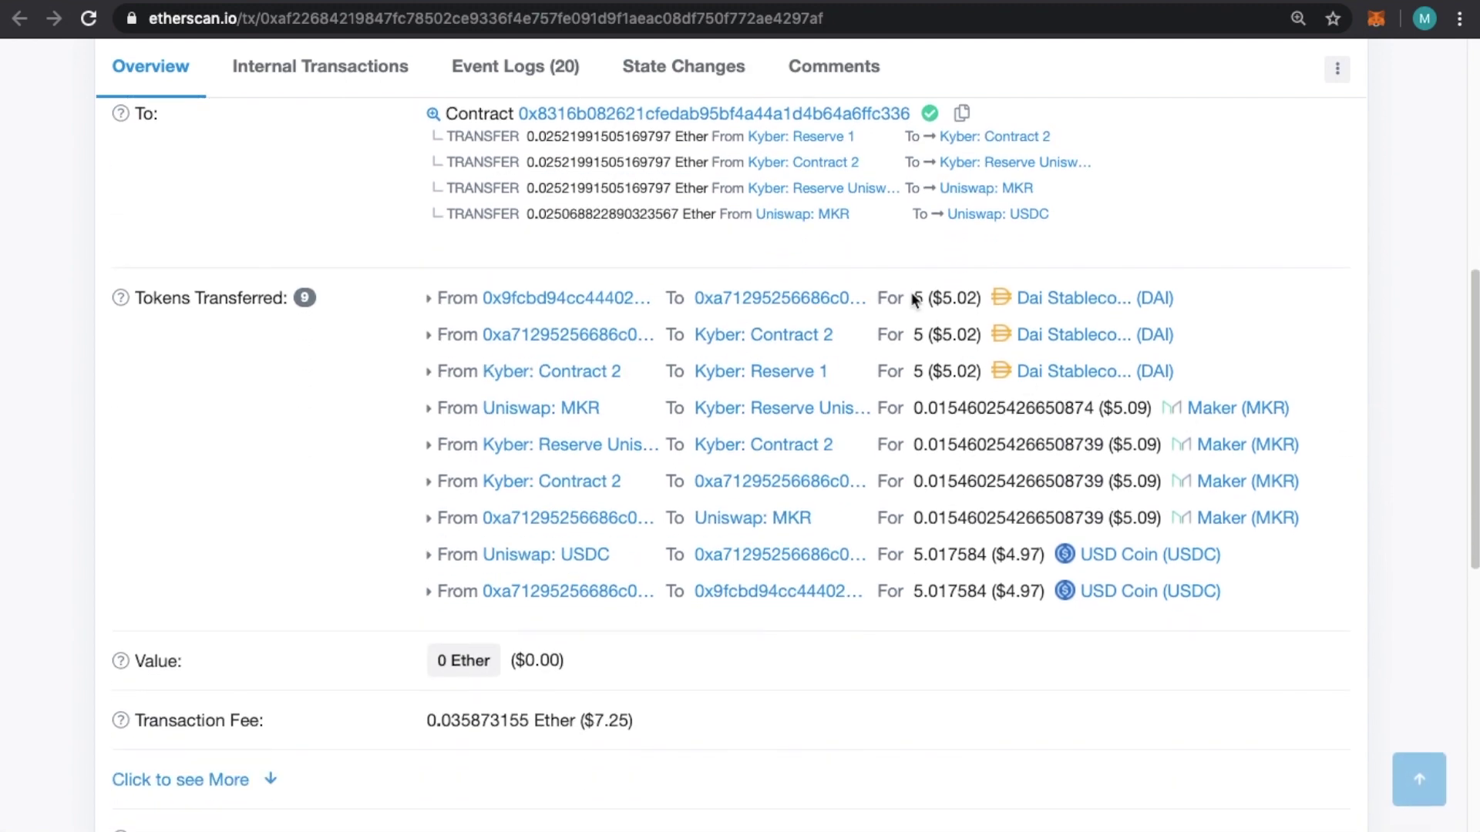
pyautogui.moveTo(911, 297); pyautogui.dragTo(930, 296)
pyautogui.moveTo(912, 592); pyautogui.dragTo(958, 593)
pyautogui.click(808, 720)
pyautogui.hotkey('alt', 'Tab')
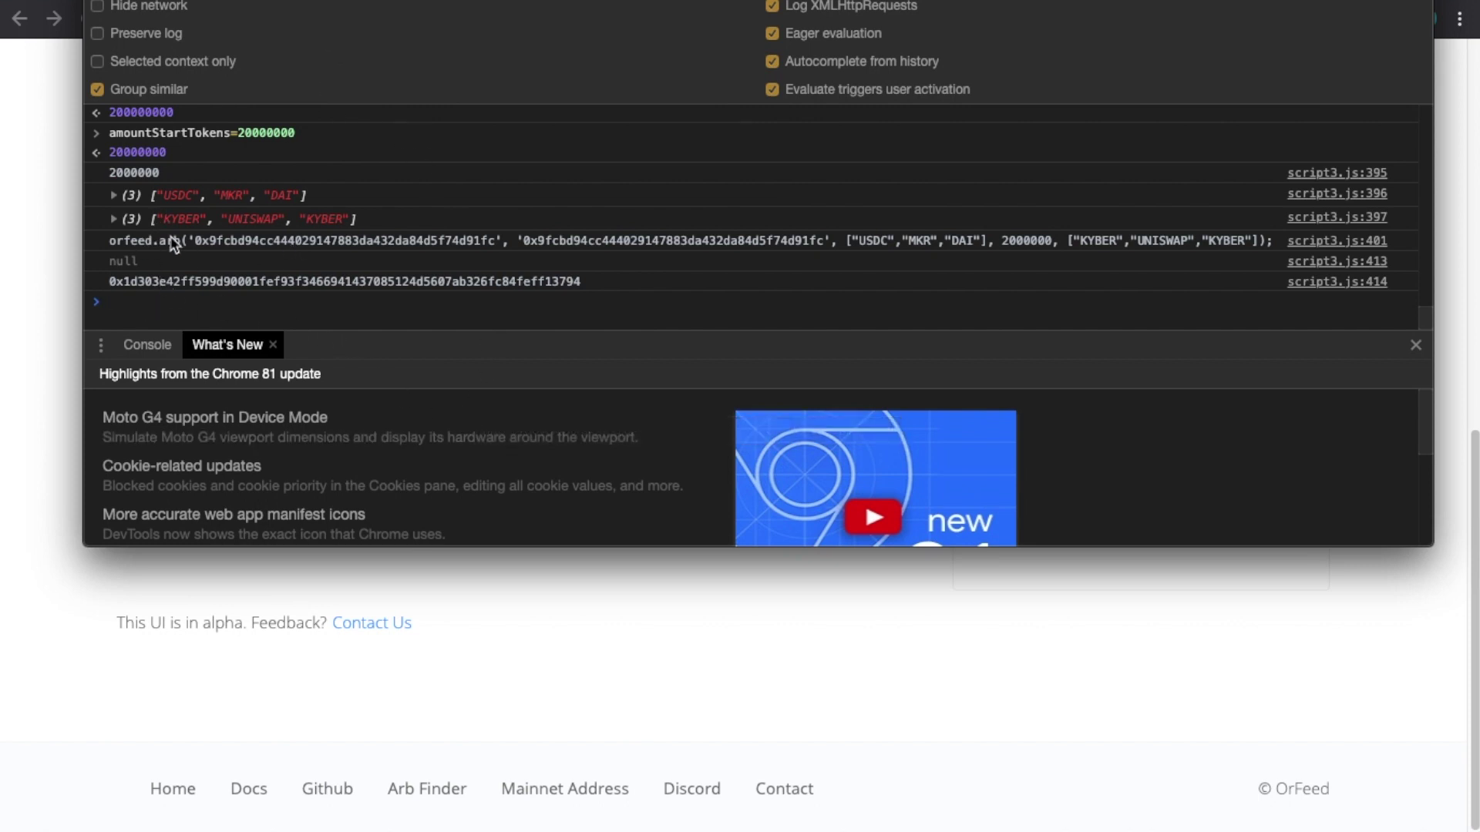
# Step: Highlight the 2000000 amount in the logged orfeed.arb call, then close the DevTools window
pyautogui.click(108, 240)
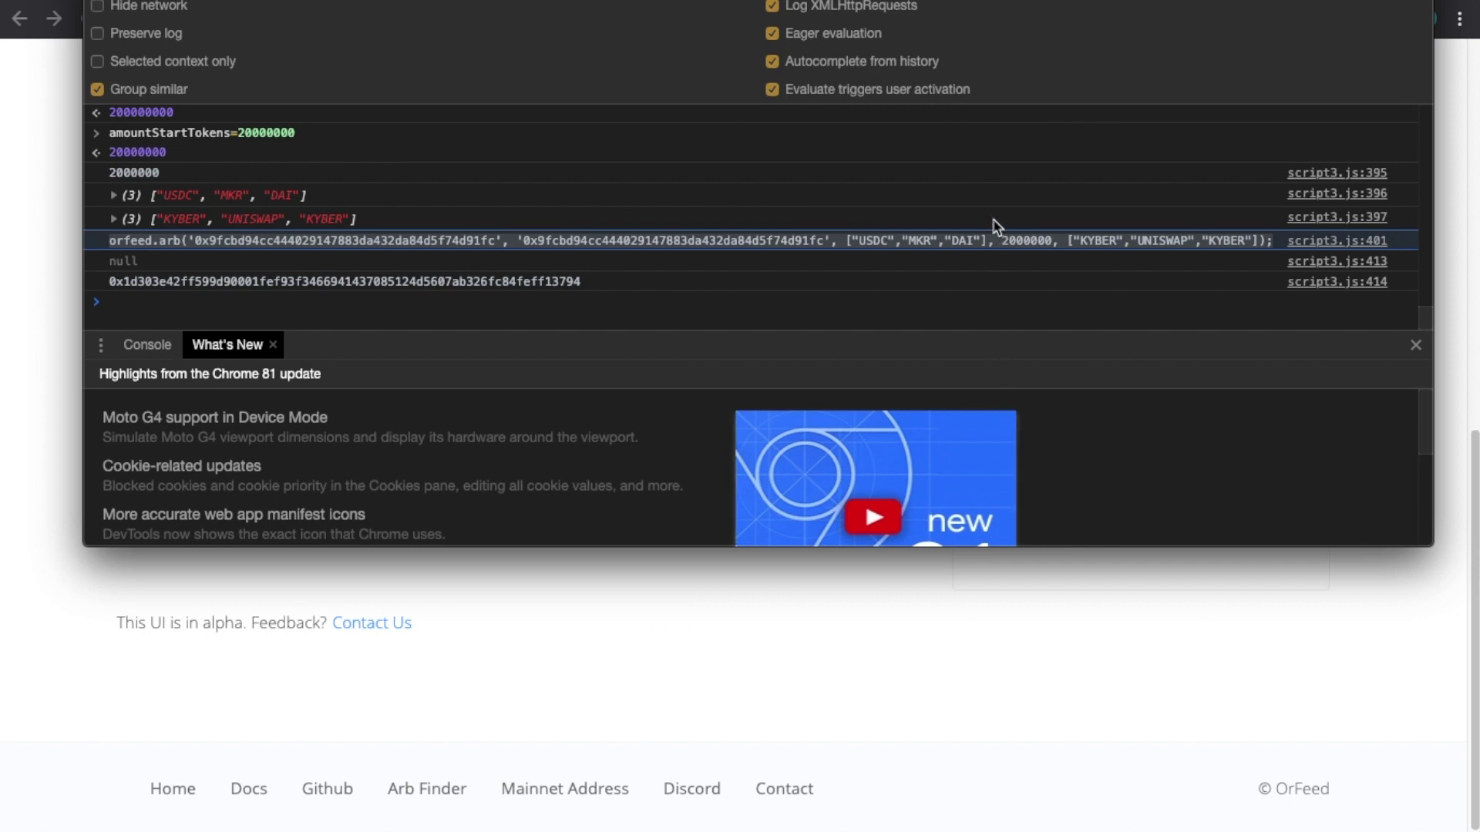
pyautogui.doubleClick(1012, 241)
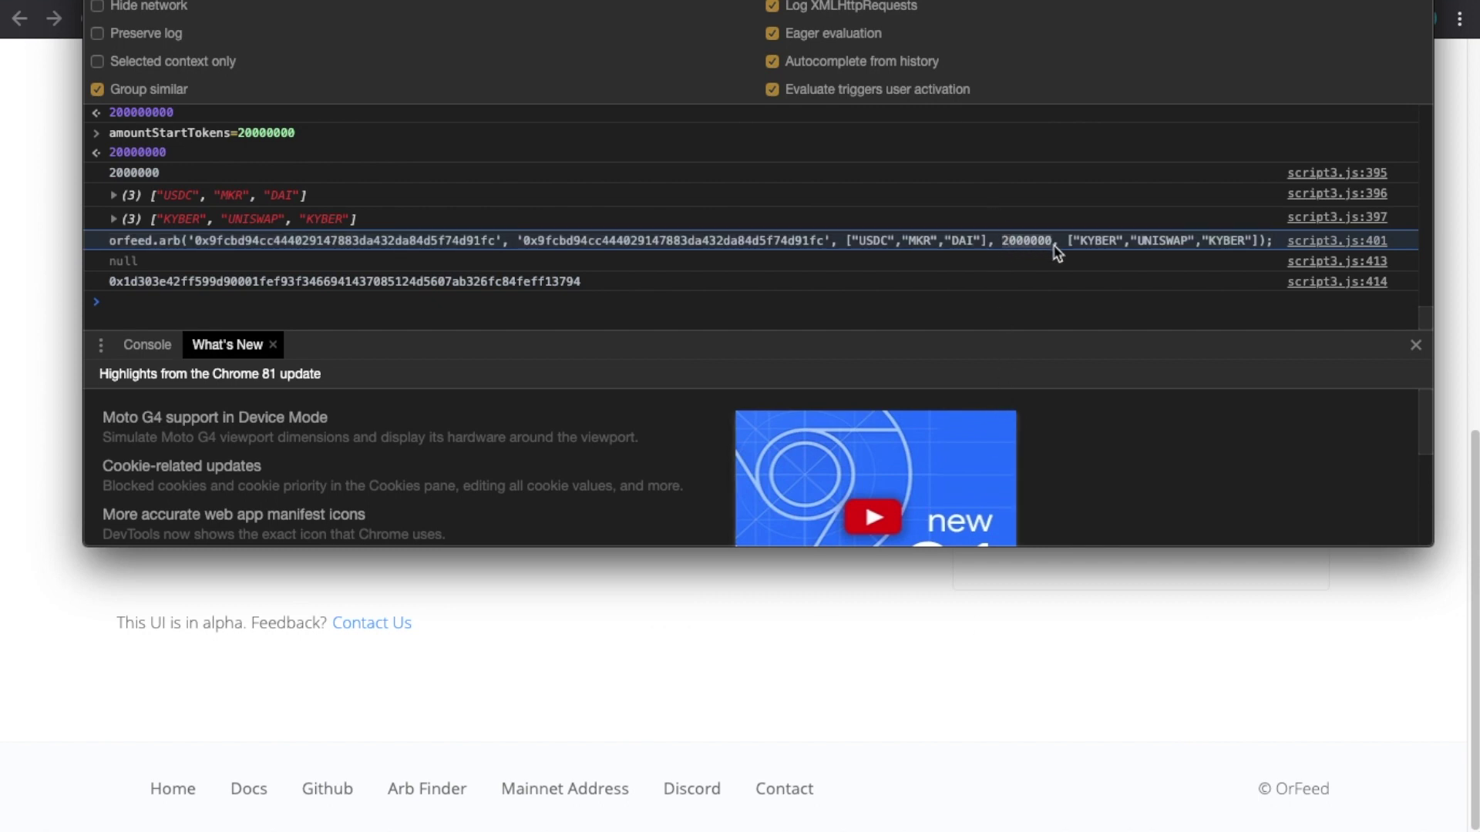
pyautogui.click(1153, 710)
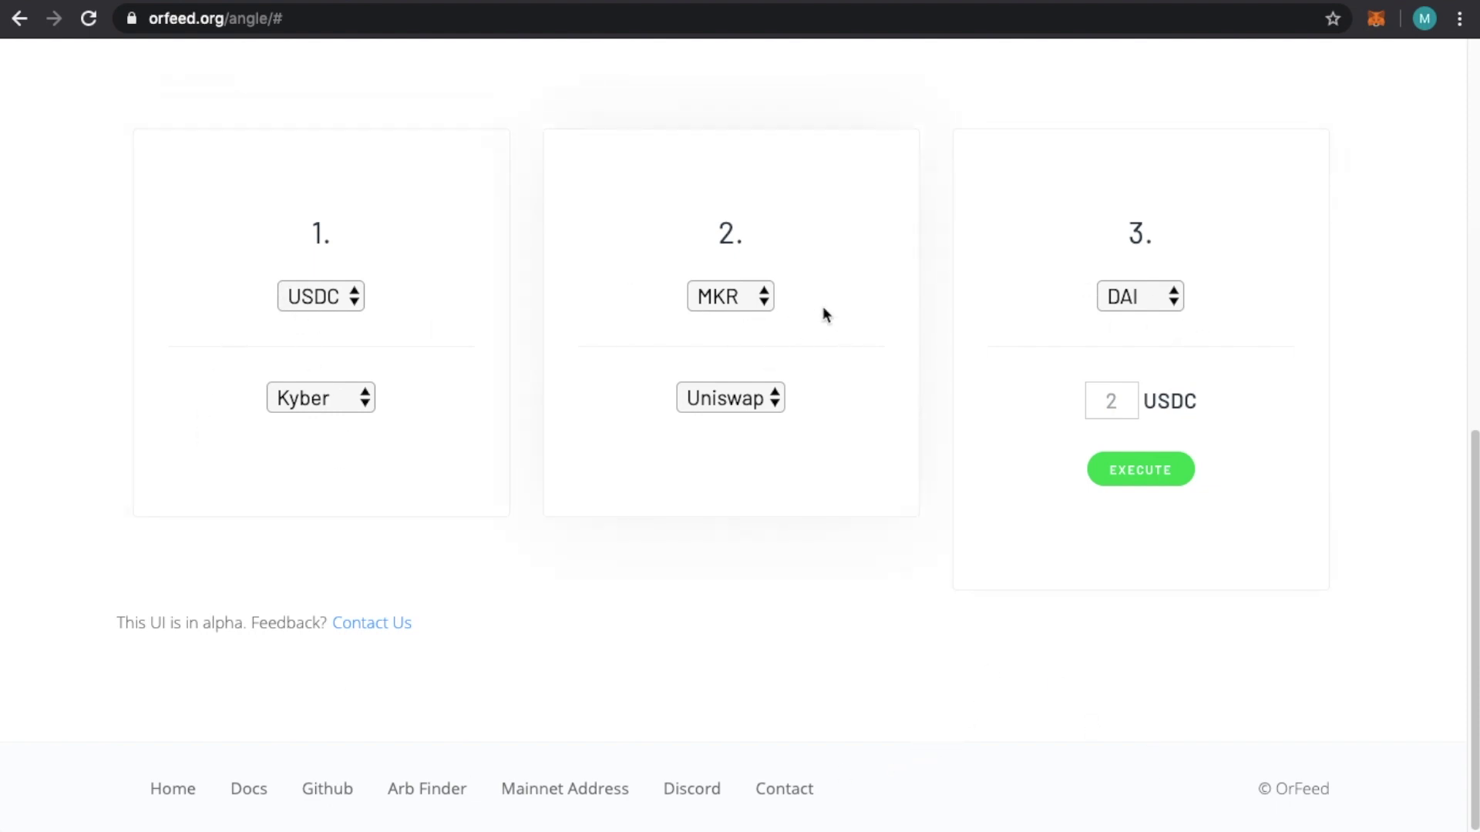
pyautogui.scroll(2, 955, 478)
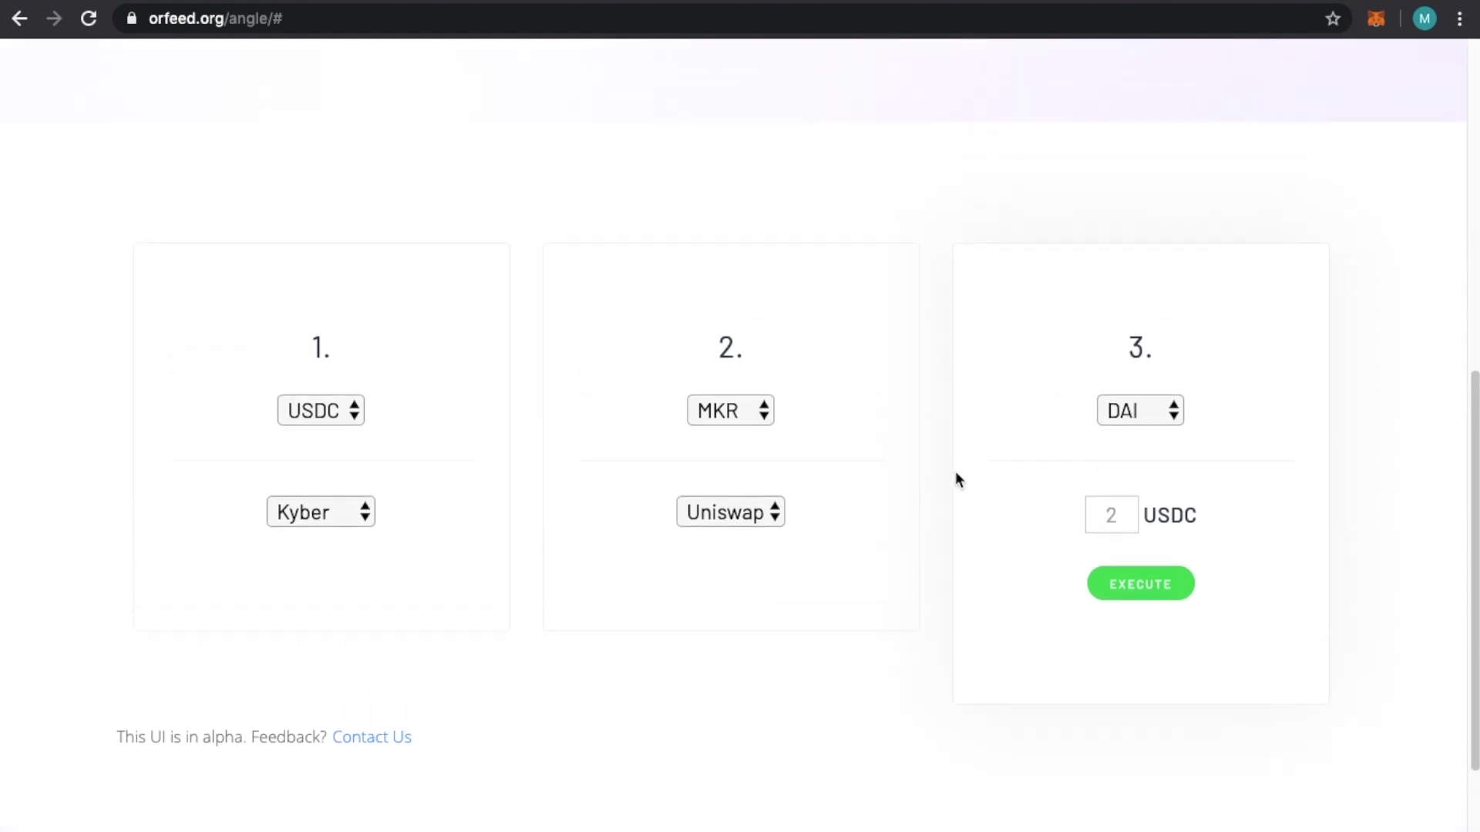
pyautogui.scroll(1, 955, 478)
pyautogui.scroll(-3, 956, 474)
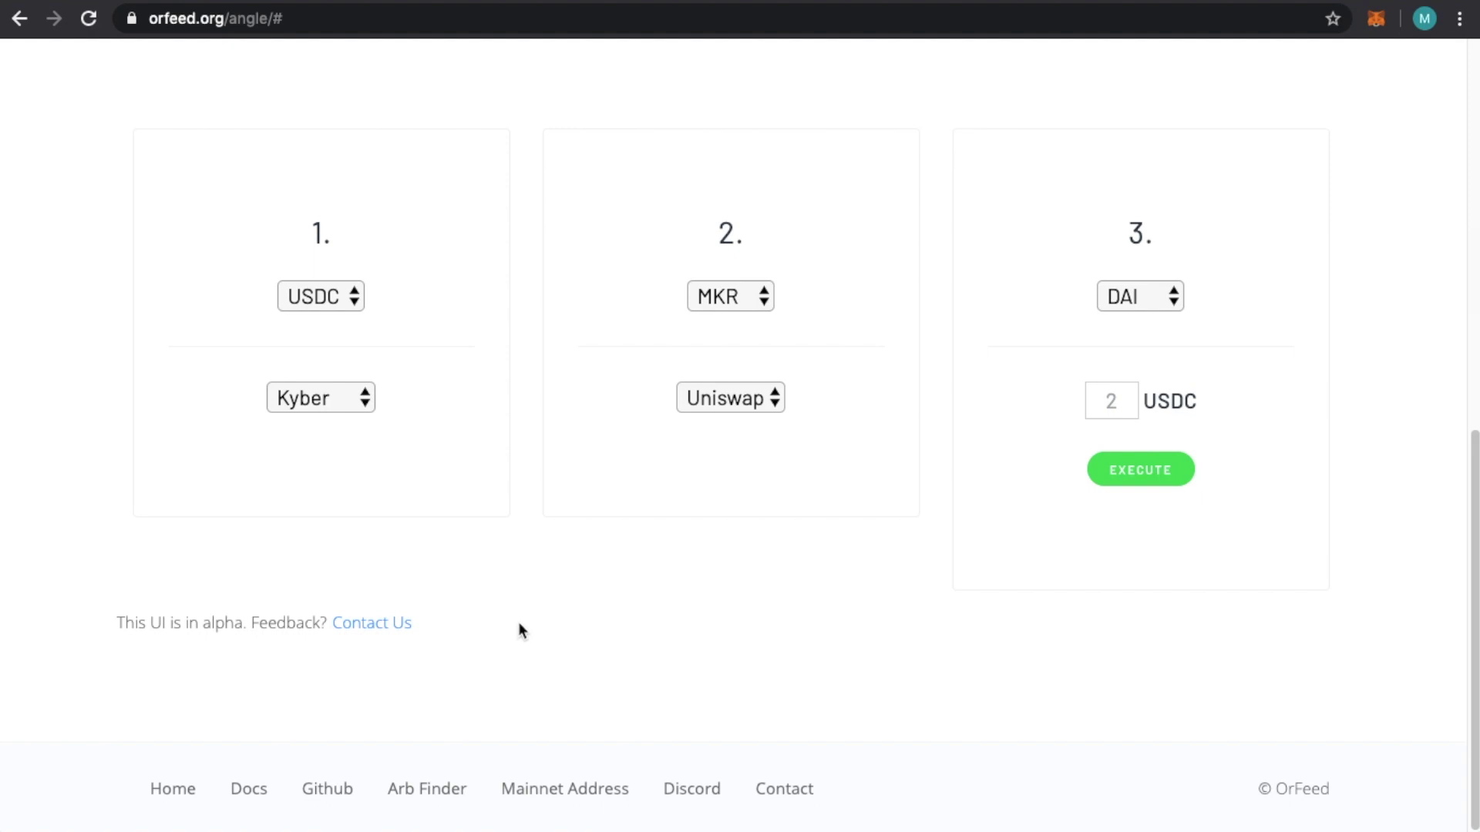
pyautogui.scroll(4, 516, 621)
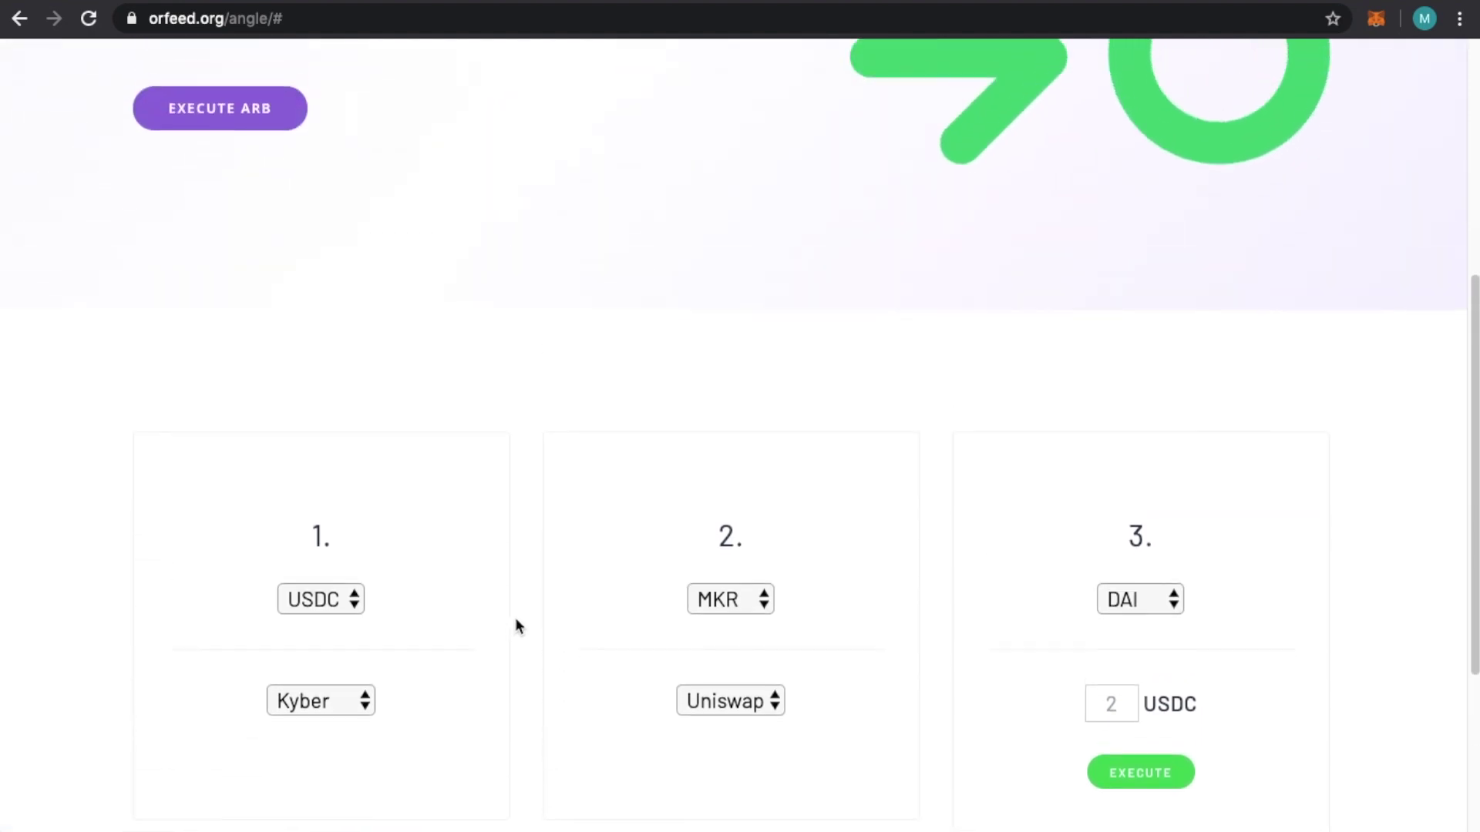
pyautogui.scroll(2, 517, 621)
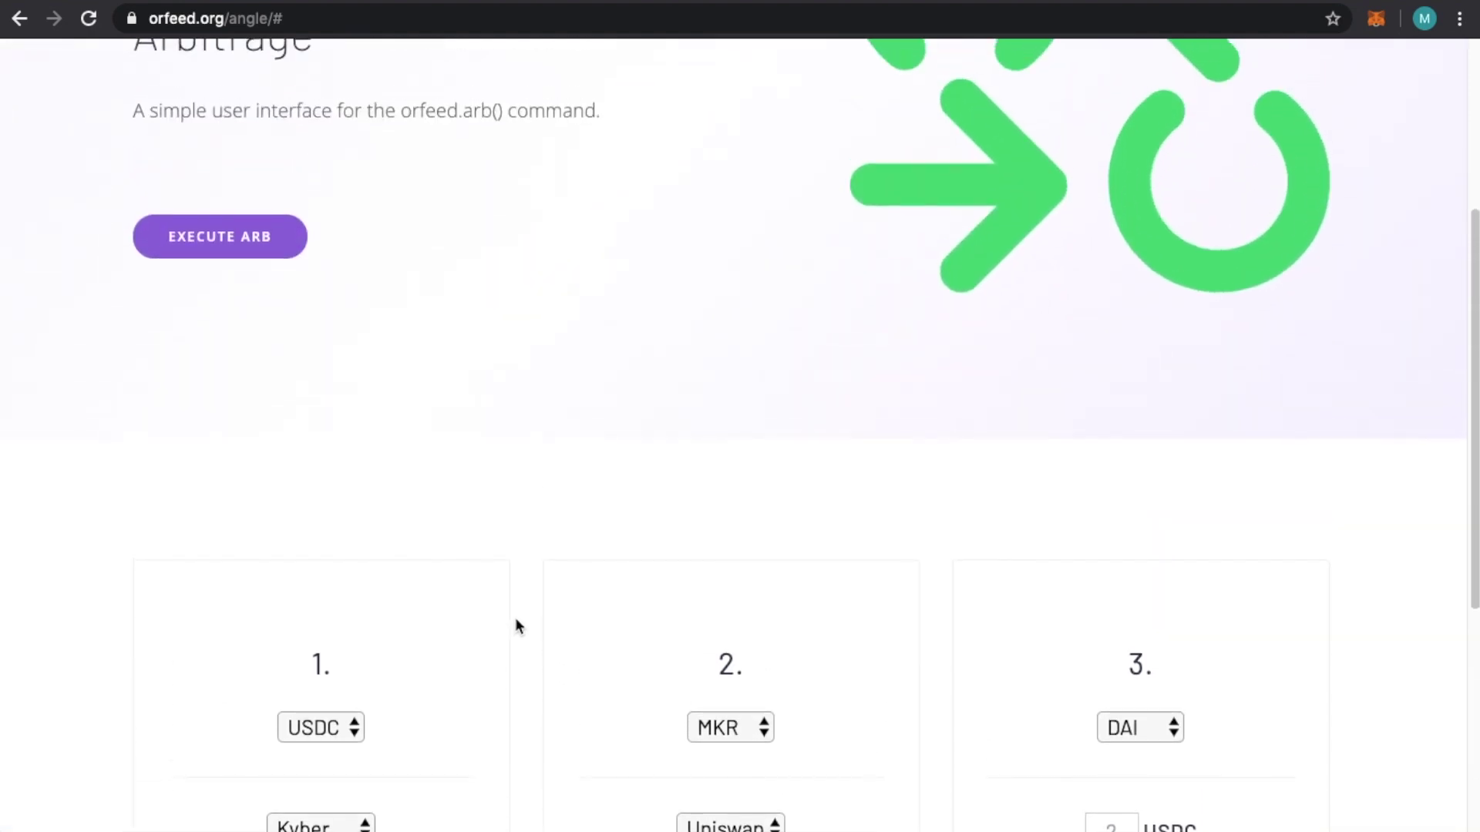
pyautogui.scroll(5, 471, 679)
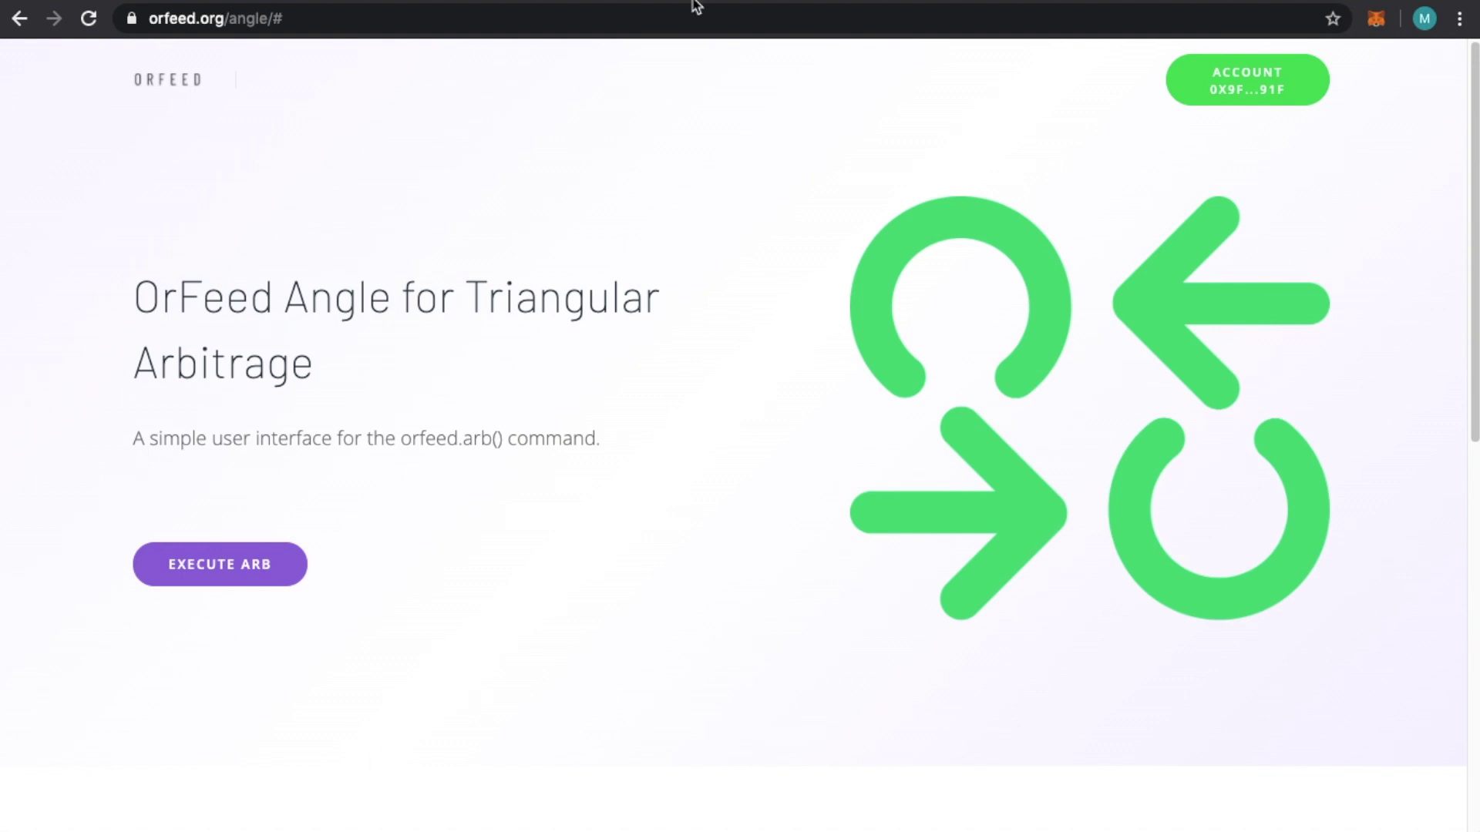
pyautogui.click(742, 2)
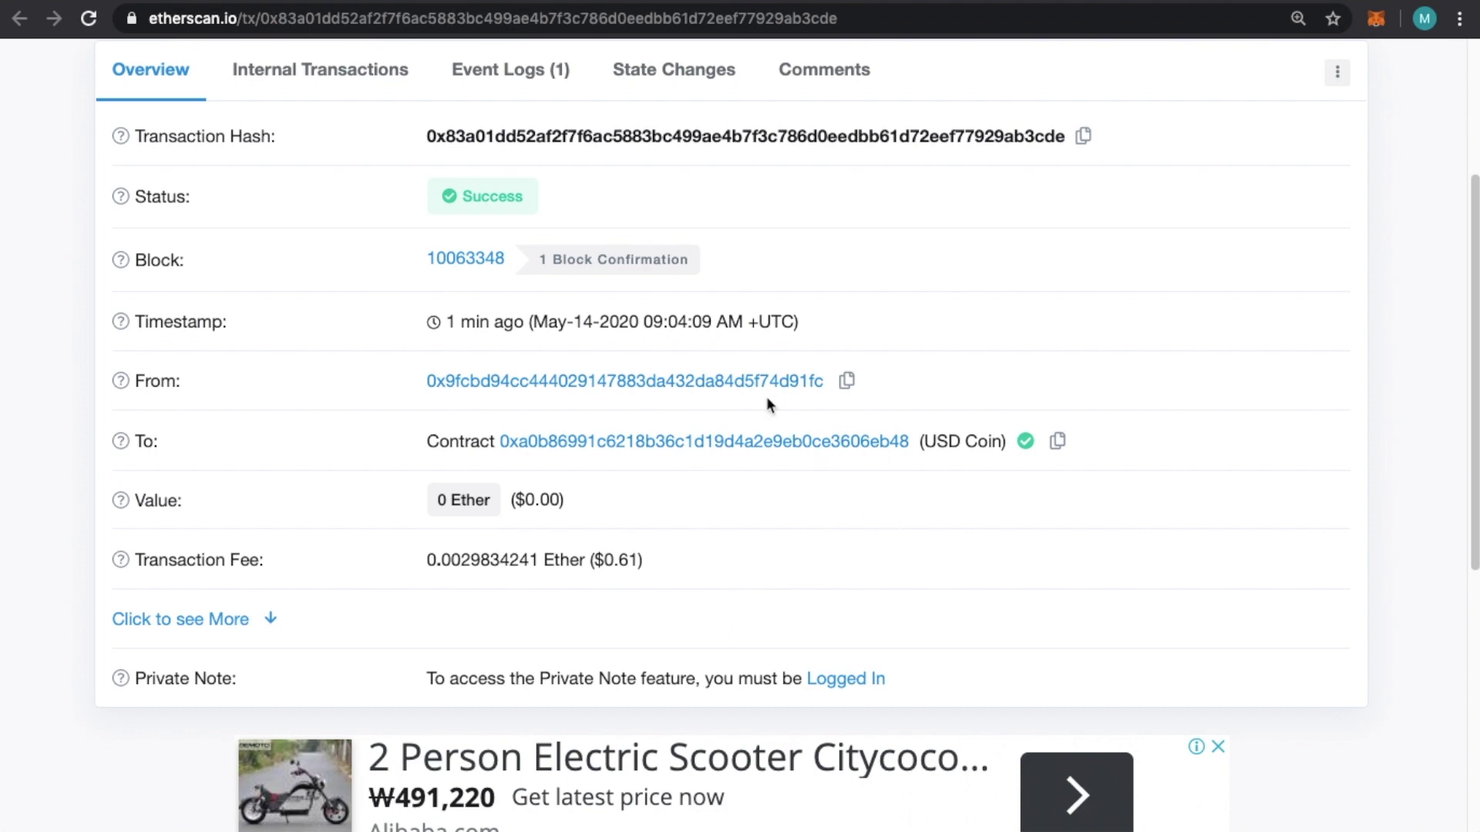
pyautogui.click(571, 2)
pyautogui.click(570, 2)
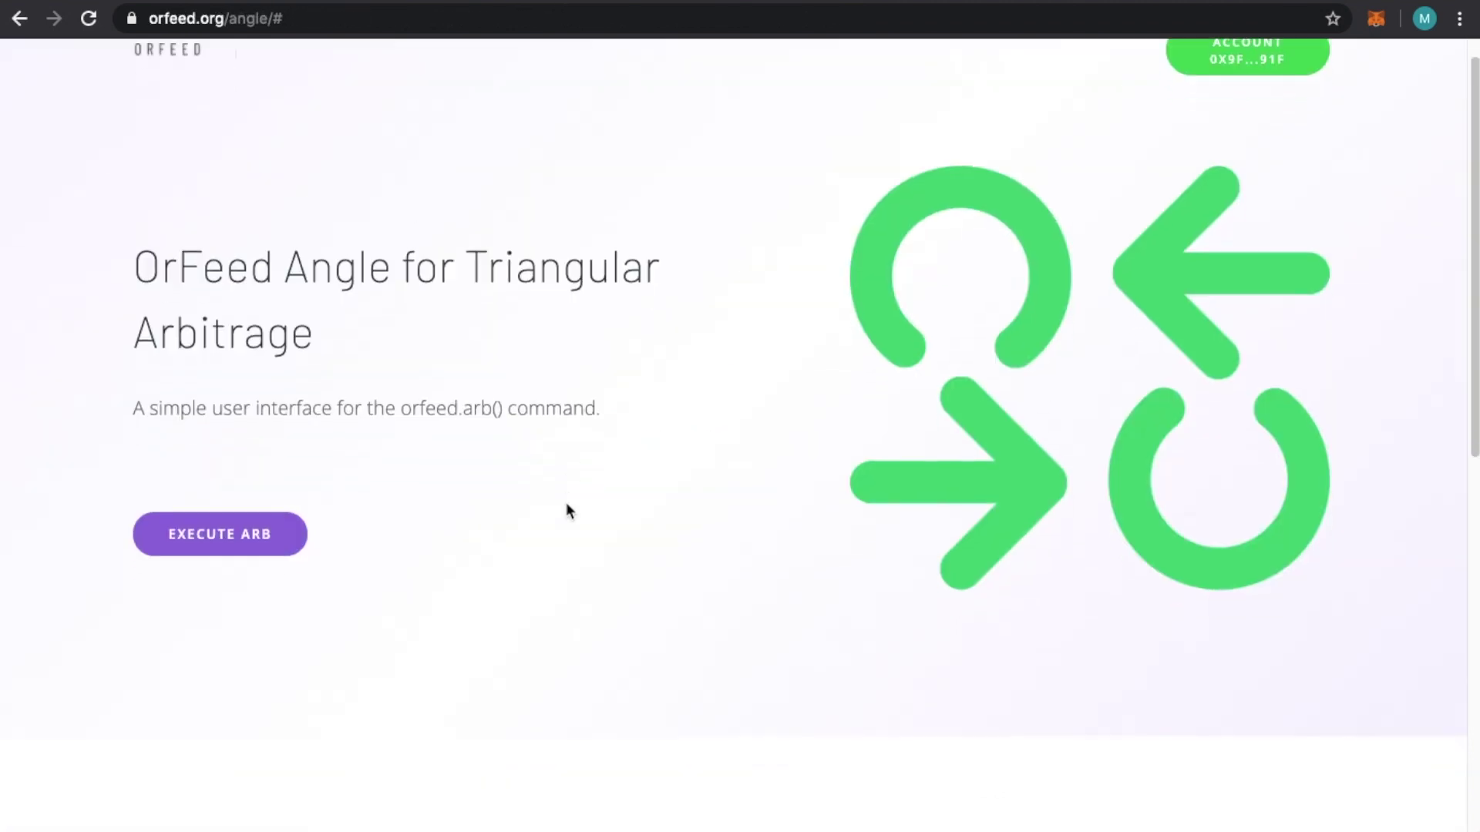
pyautogui.scroll(-10, 568, 508)
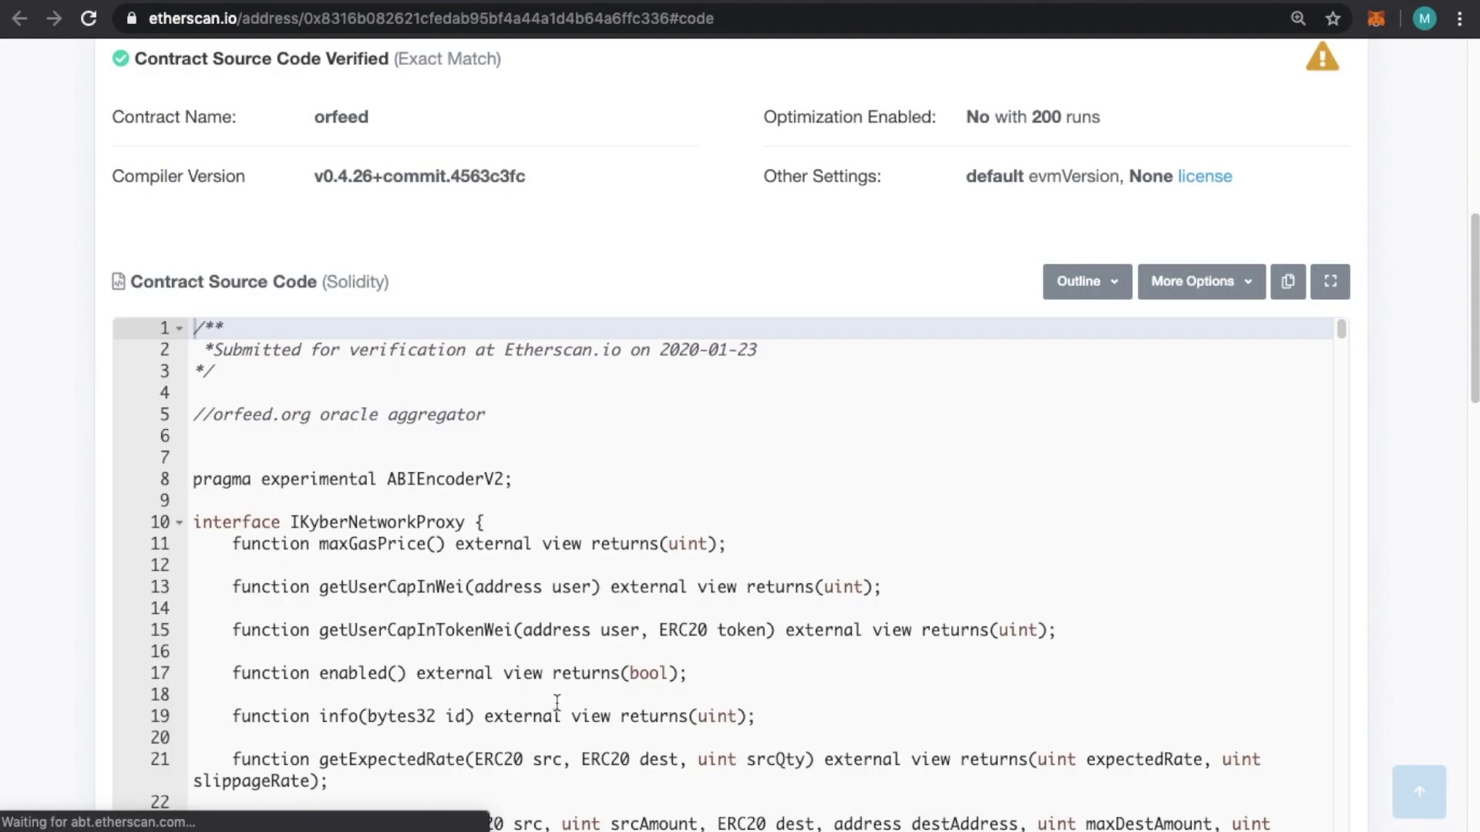
pyautogui.scroll(-4, 557, 703)
pyautogui.scroll(10, 308, 578)
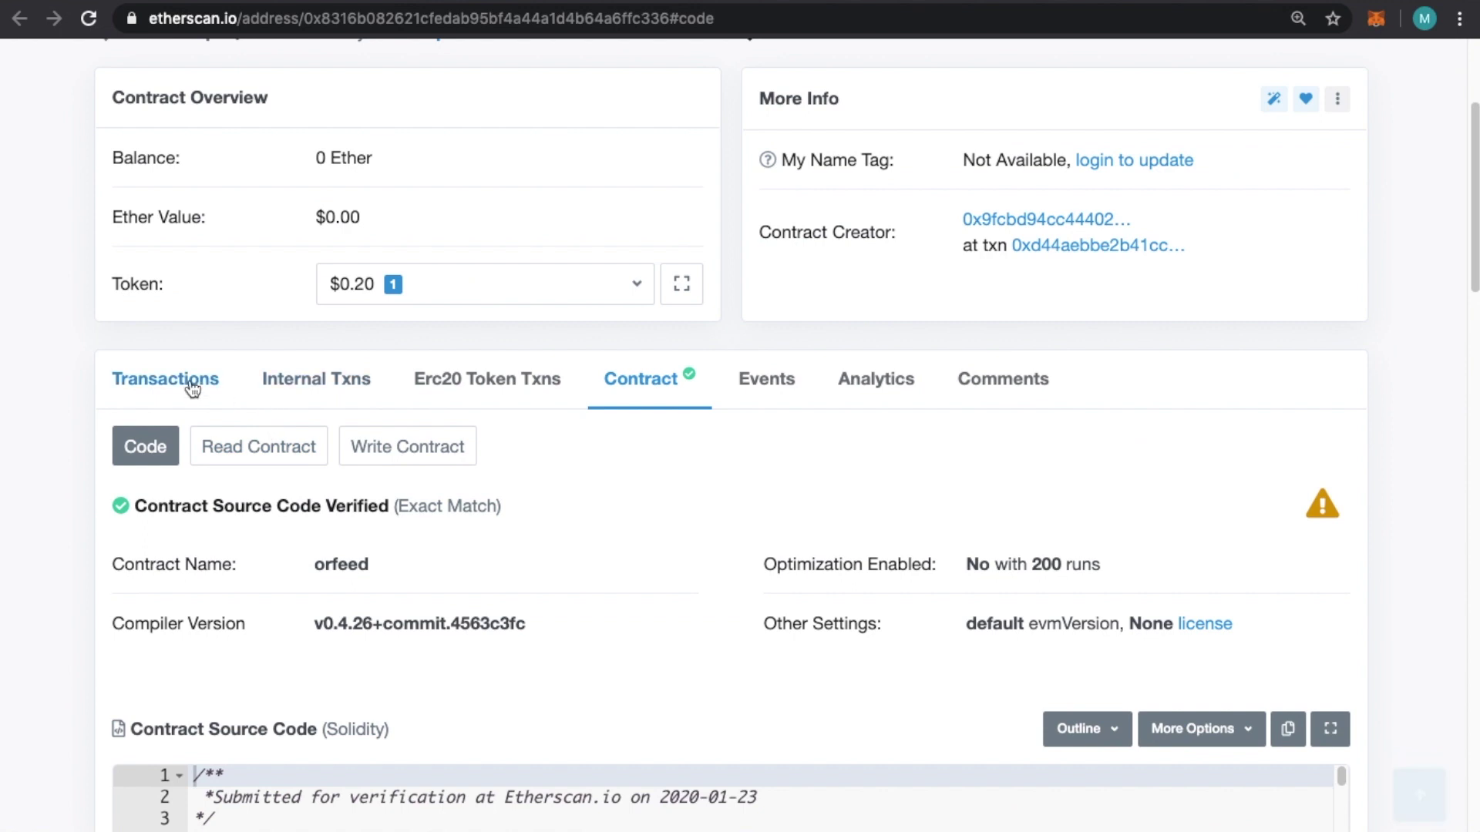
pyautogui.click(192, 388)
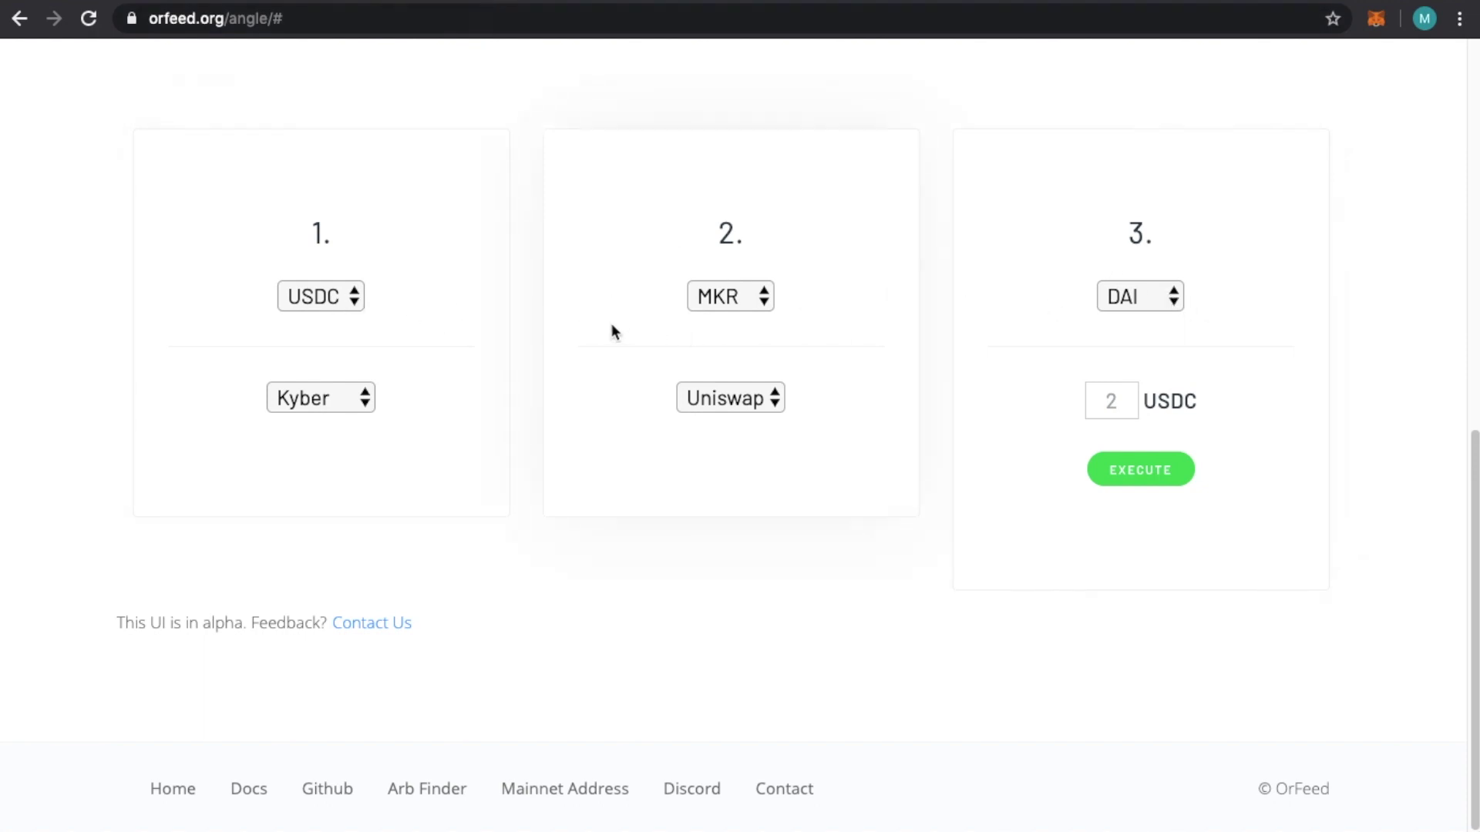
pyautogui.click(353, 302)
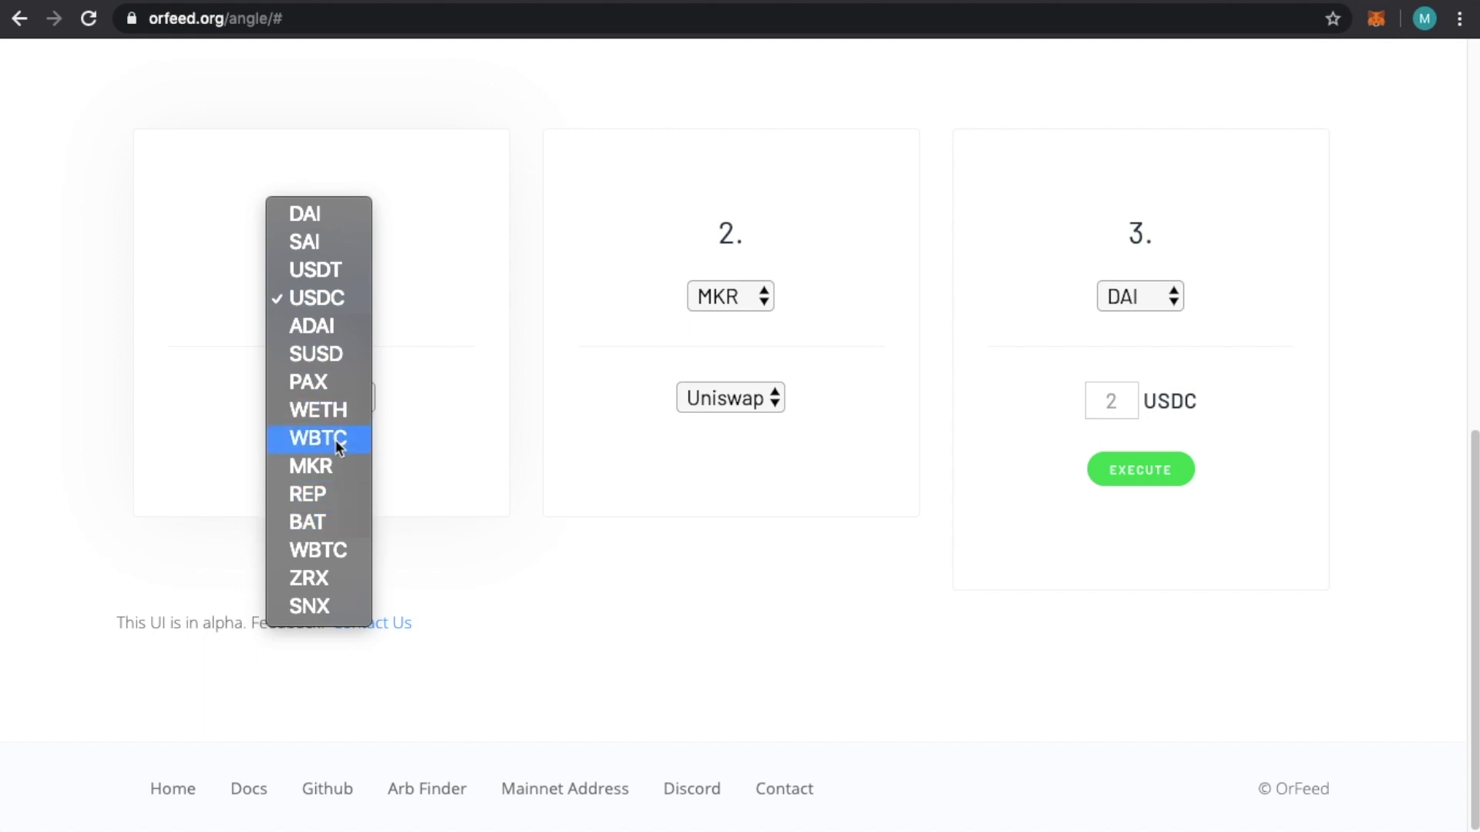
pyautogui.click(474, 294)
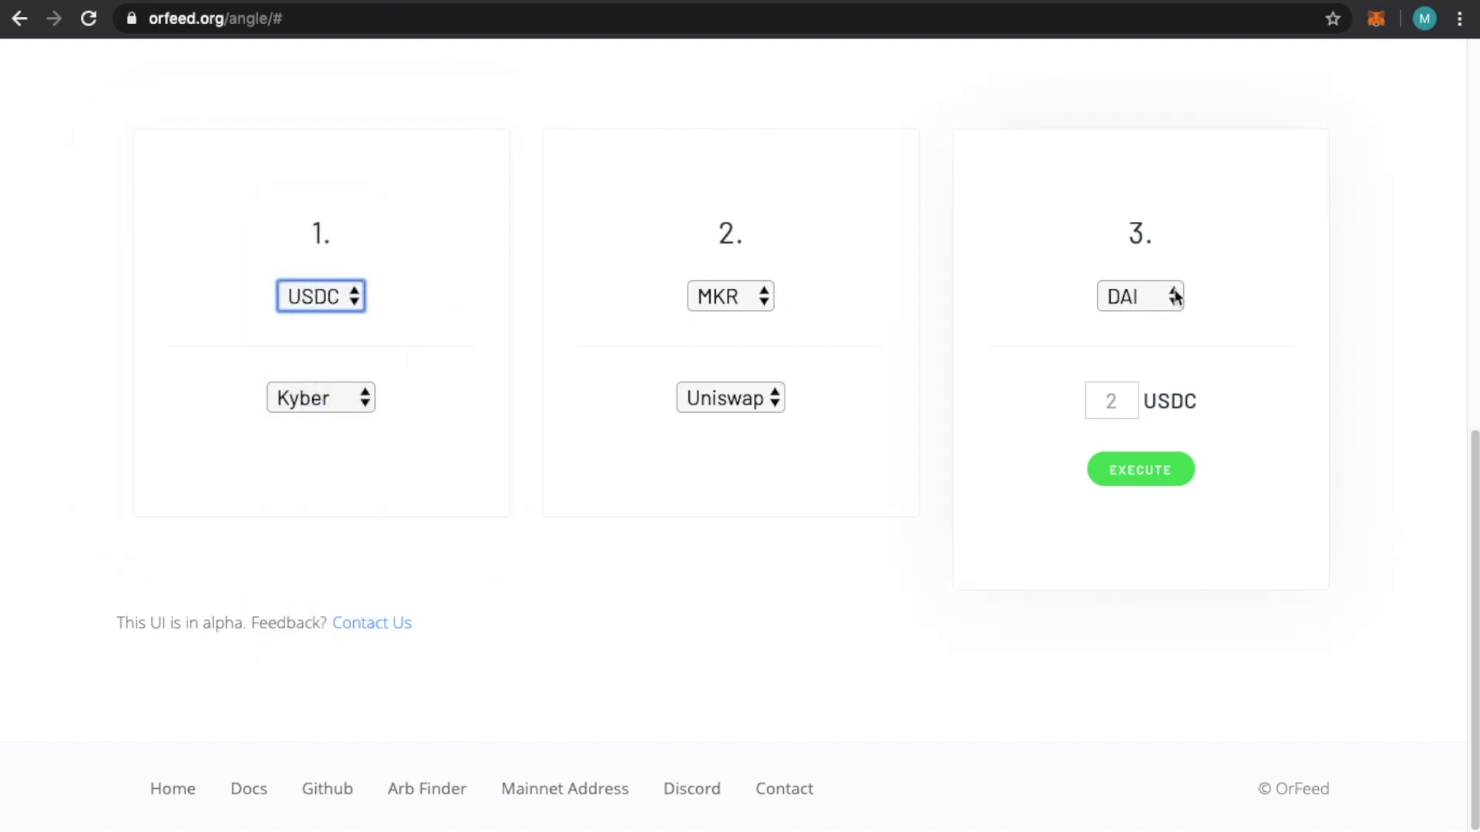
pyautogui.click(1175, 296)
pyautogui.click(1360, 476)
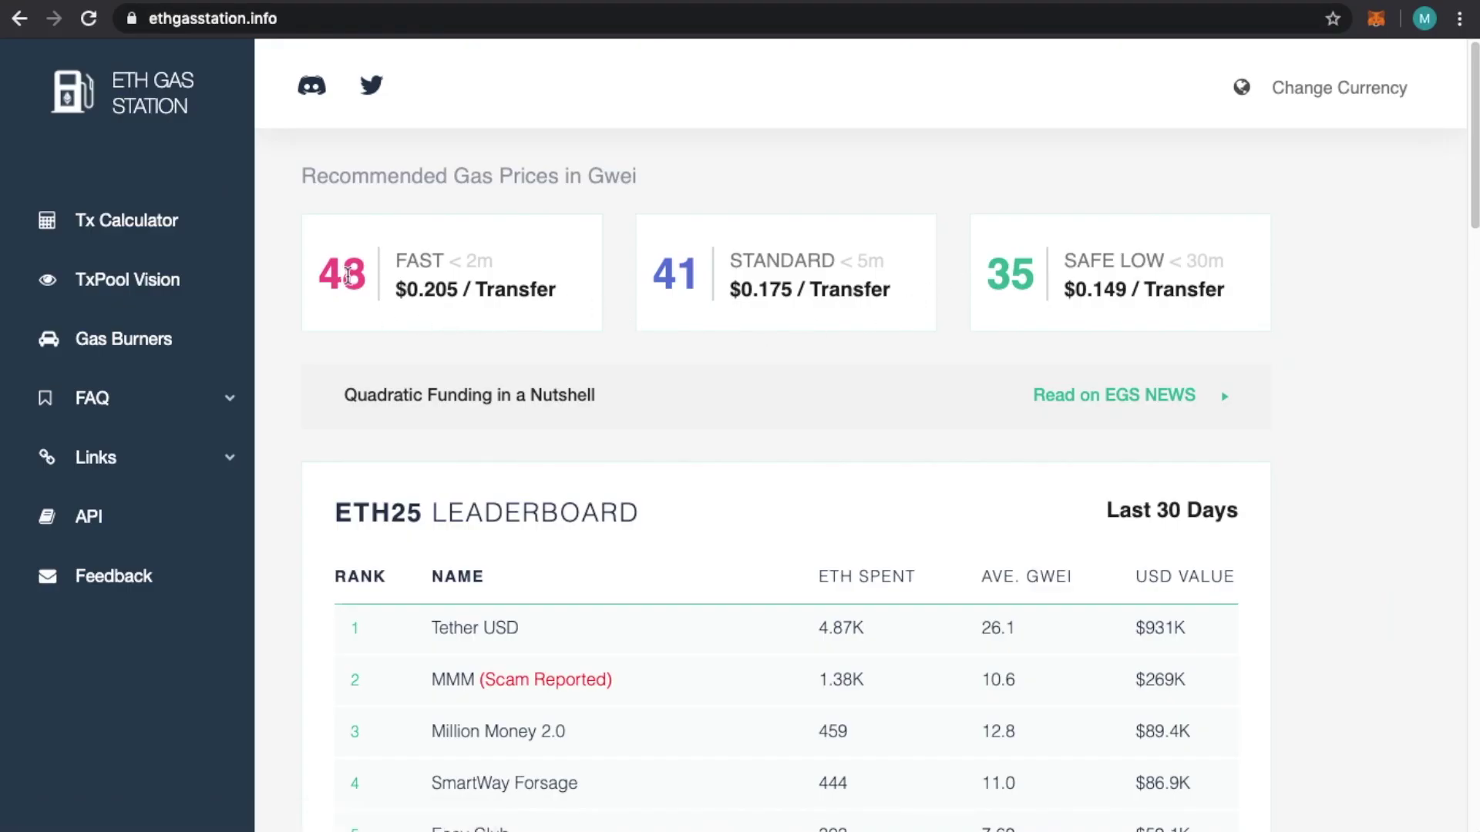
# Step: Highlight the 48 Gwei price in the FAST card, then clear the selection
pyautogui.moveTo(362, 276); pyautogui.dragTo(327, 273)
pyautogui.click(322, 279)
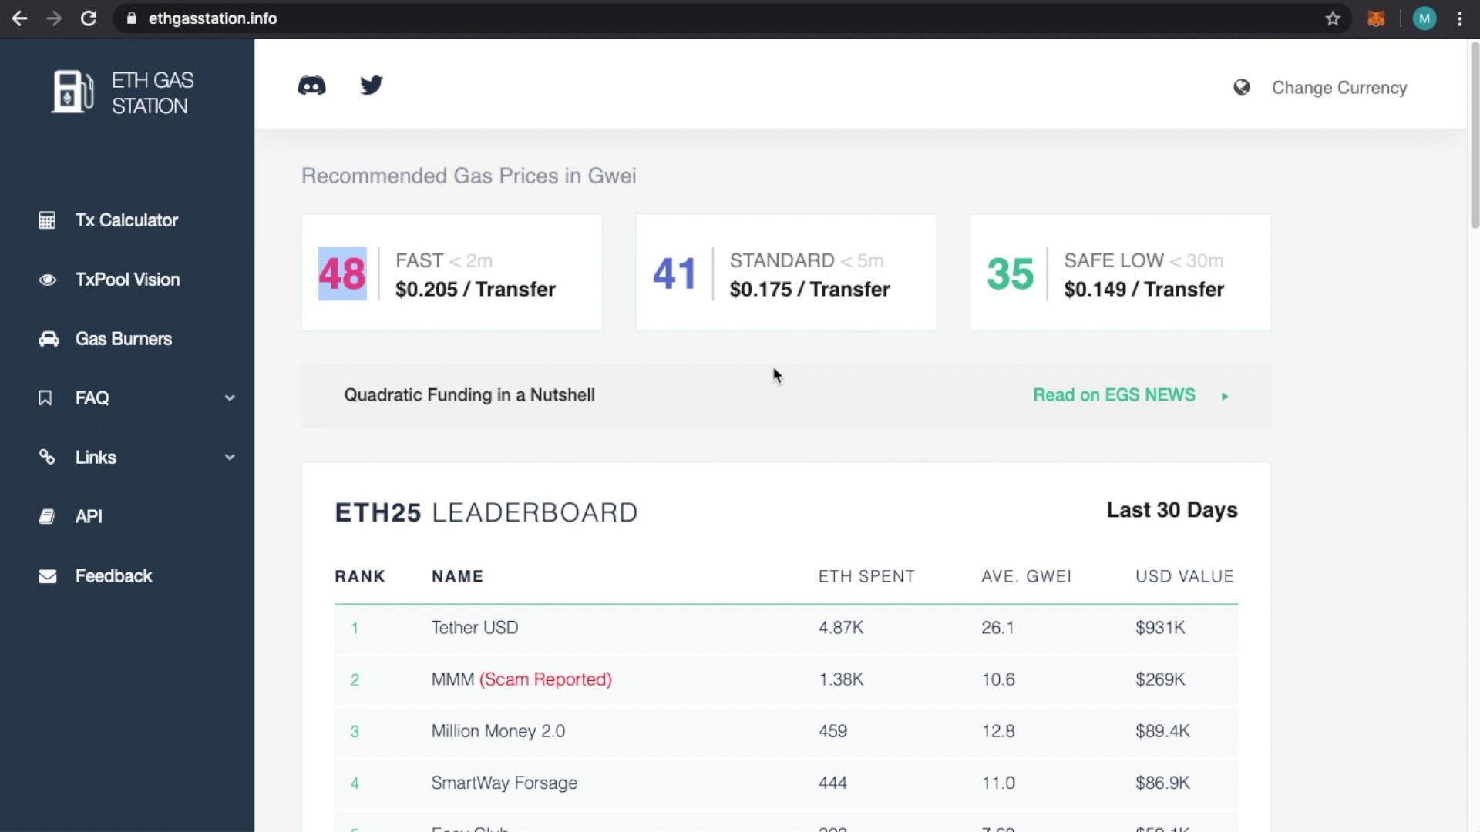
pyautogui.click(1093, 378)
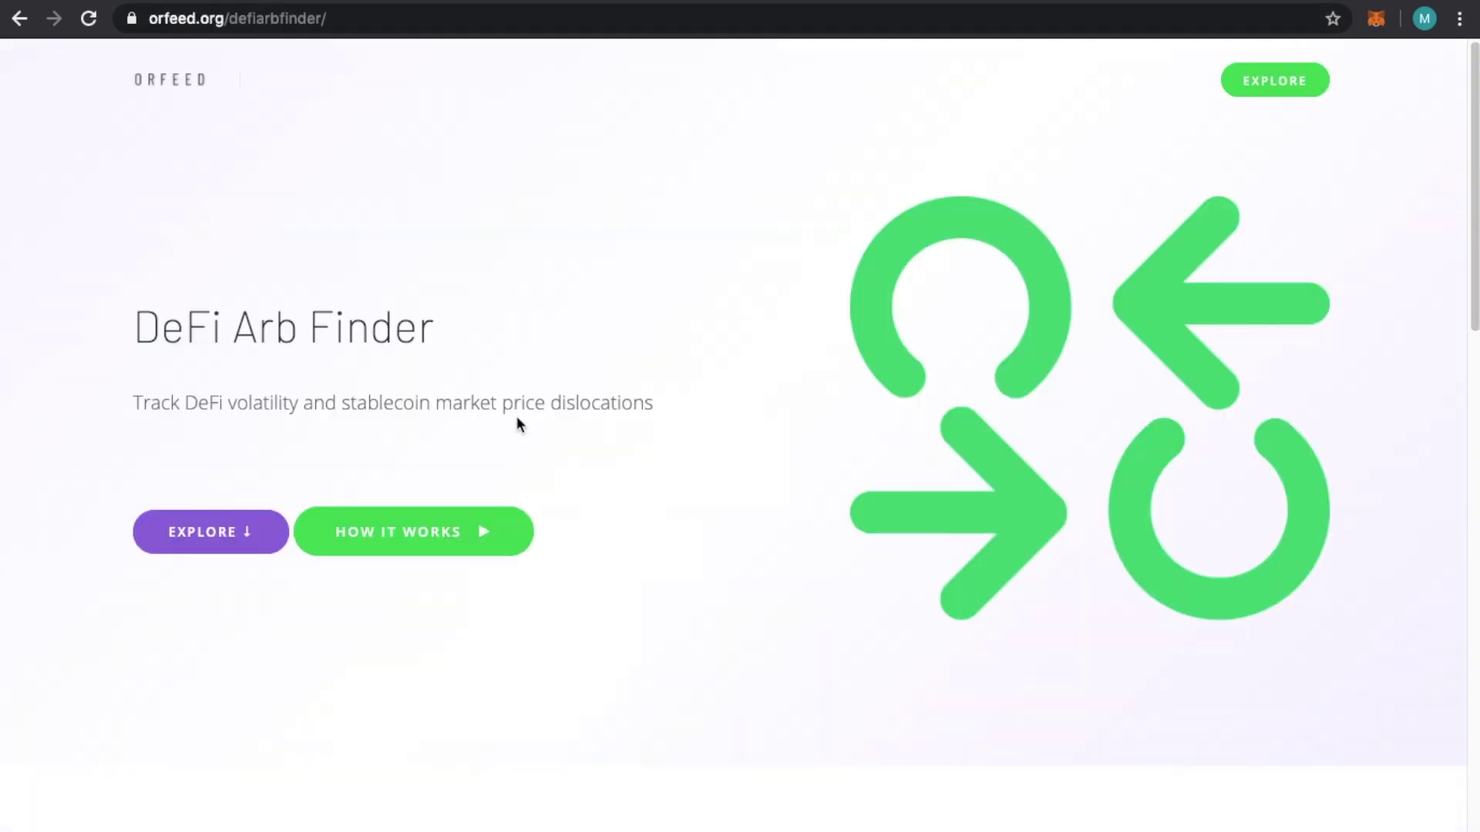
# Step: Highlight the 33% rise, 4 big arb windows and 13 hours since the last one, then go back to orfeed.org
pyautogui.scroll(-10, 516, 417)
pyautogui.scroll(3, 518, 418)
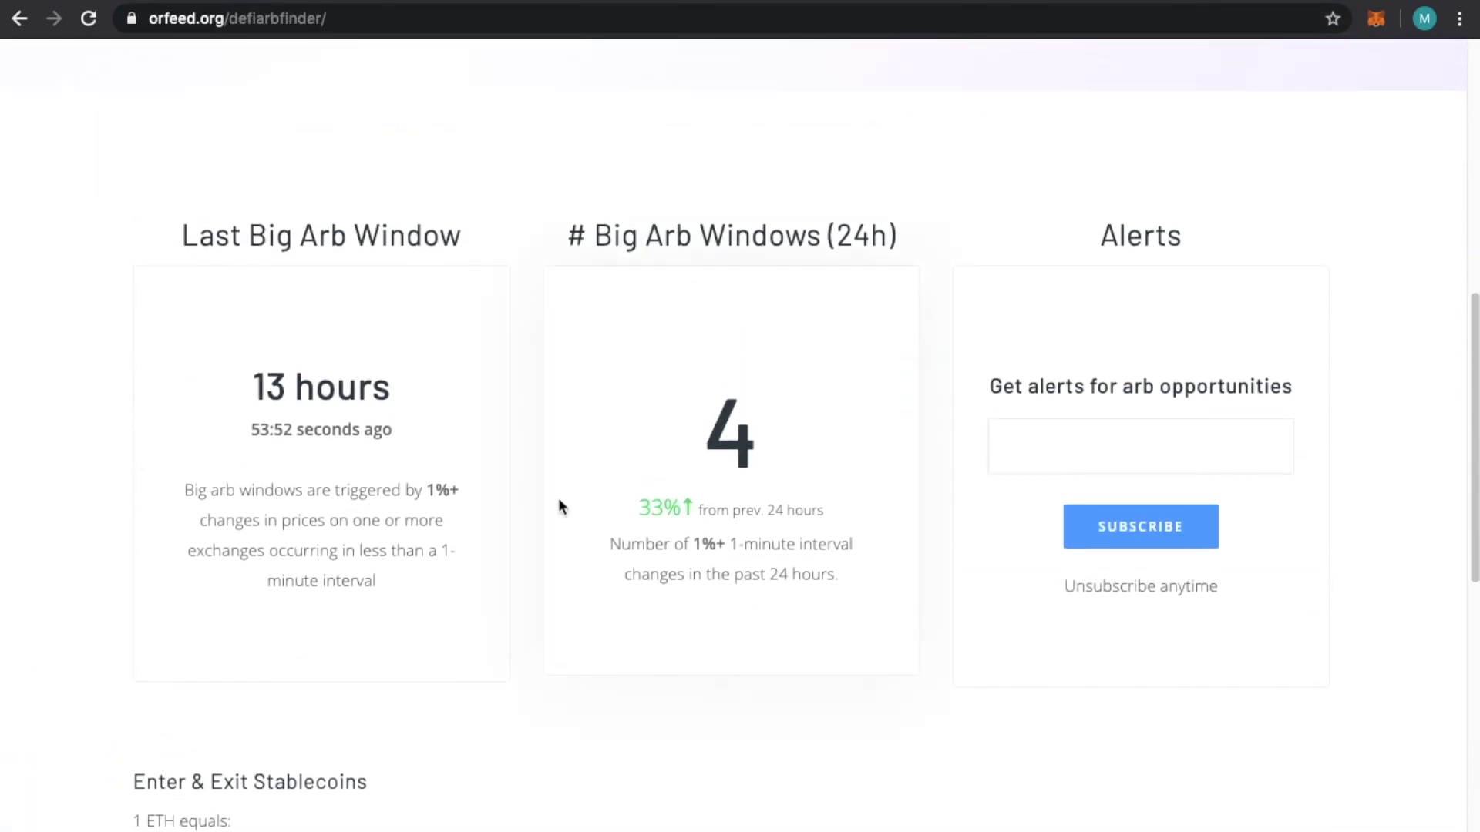
pyautogui.moveTo(611, 511); pyautogui.dragTo(821, 511)
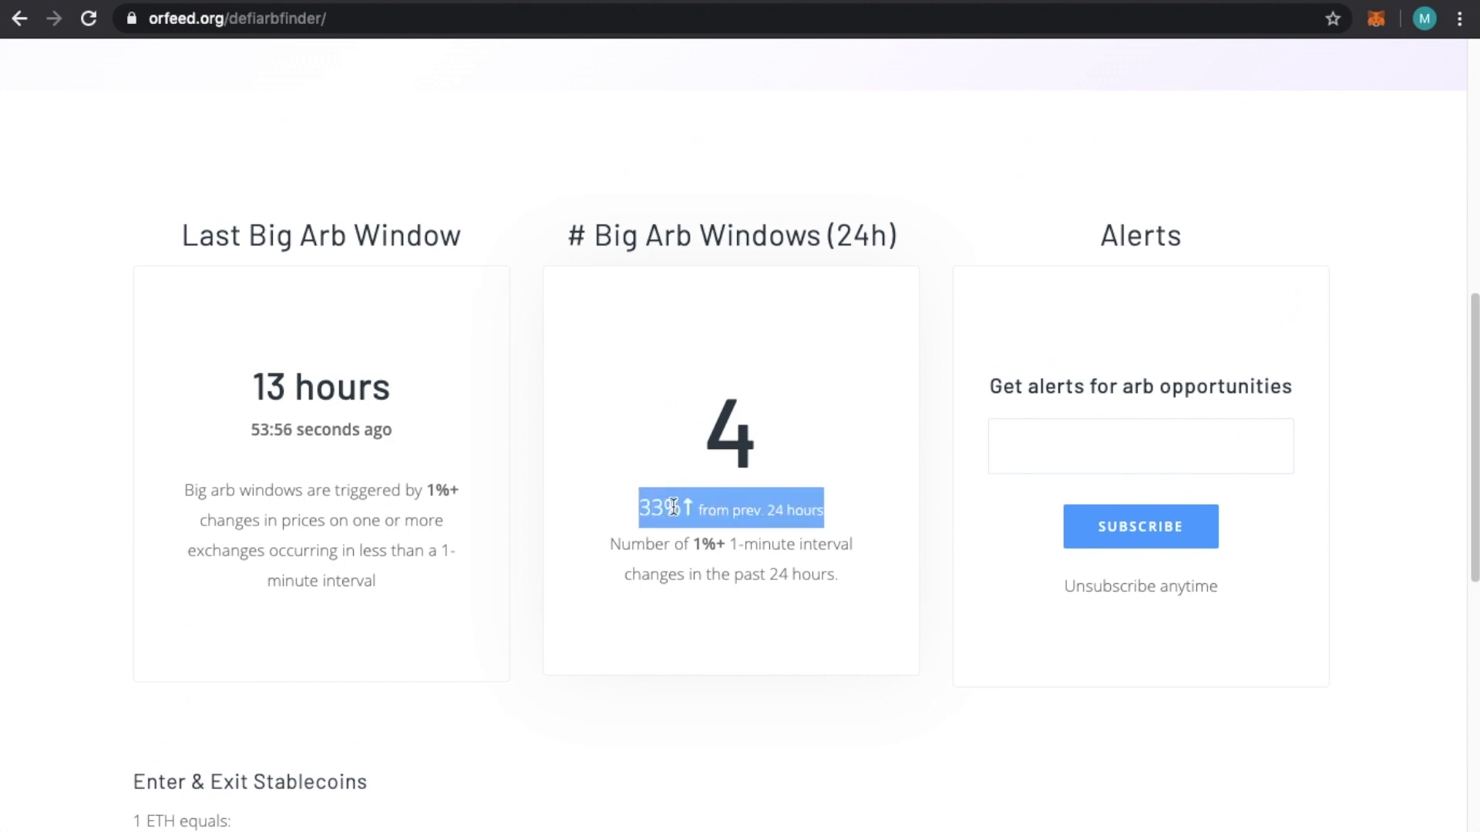
pyautogui.moveTo(691, 433); pyautogui.dragTo(812, 432)
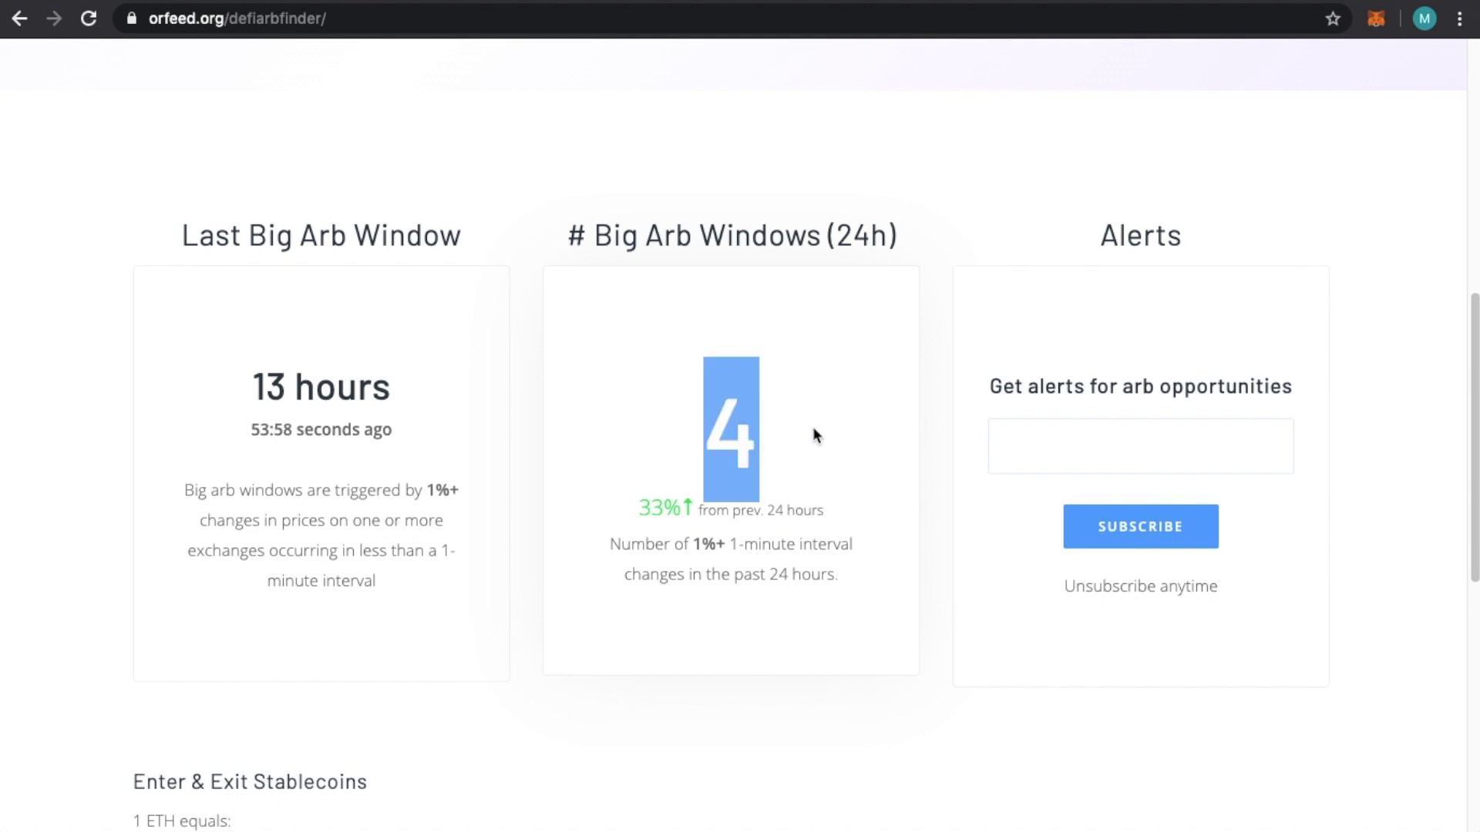
pyautogui.click(747, 446)
pyautogui.moveTo(696, 443); pyautogui.dragTo(773, 442)
pyautogui.click(805, 446)
pyautogui.moveTo(249, 389); pyautogui.dragTo(489, 390)
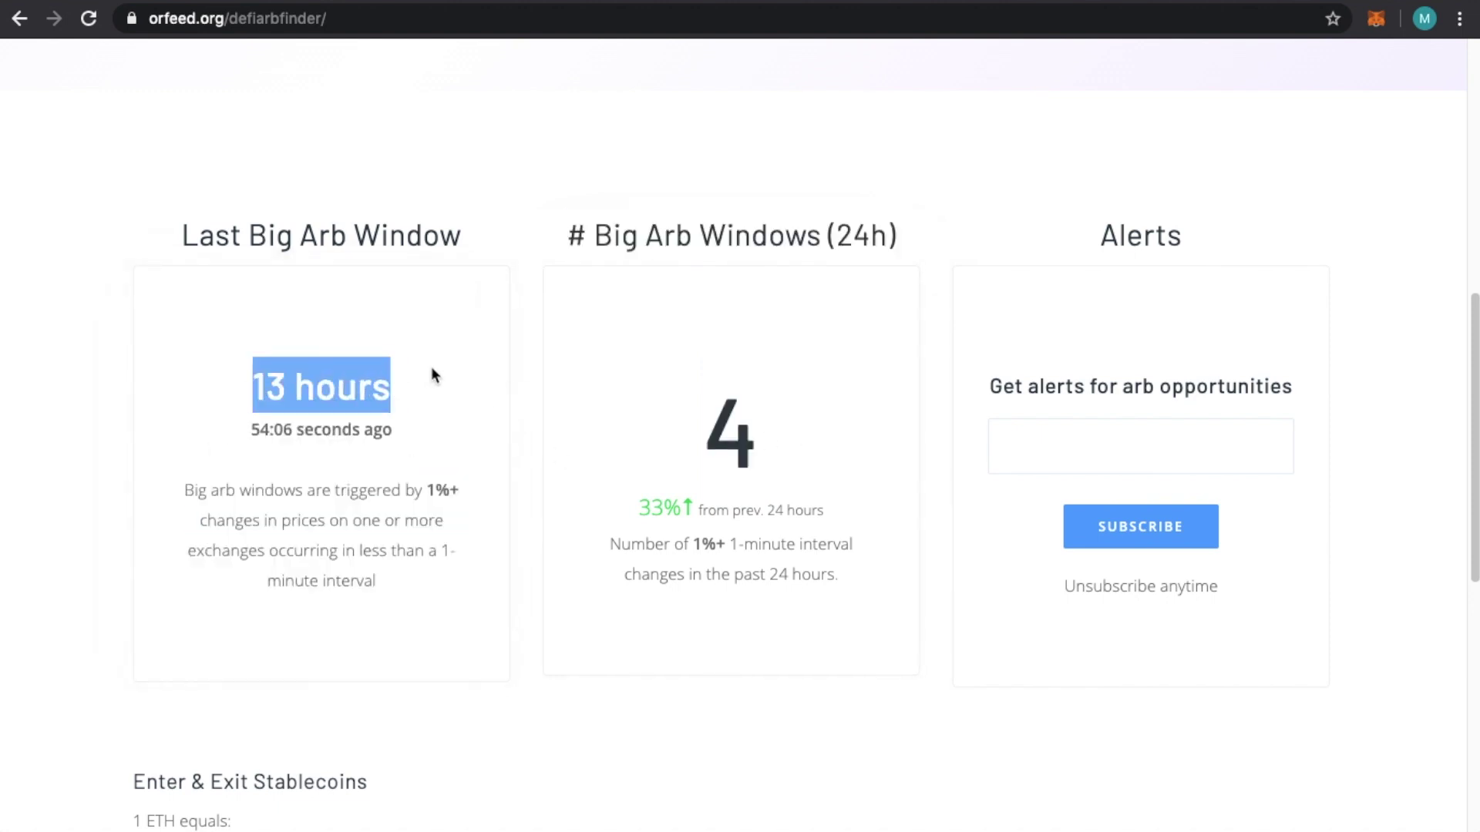
pyautogui.hotkey('alt', 'Left')
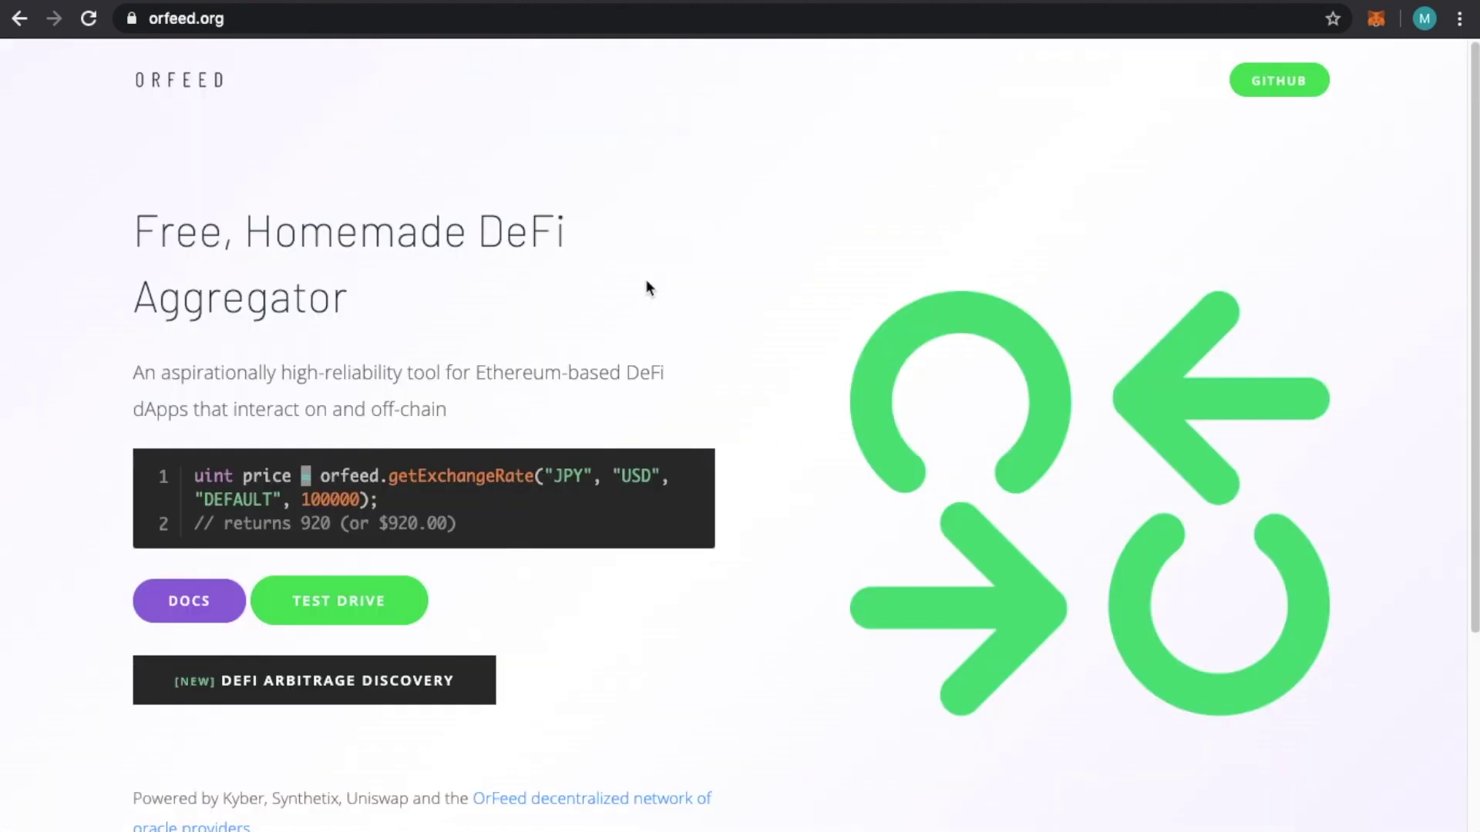